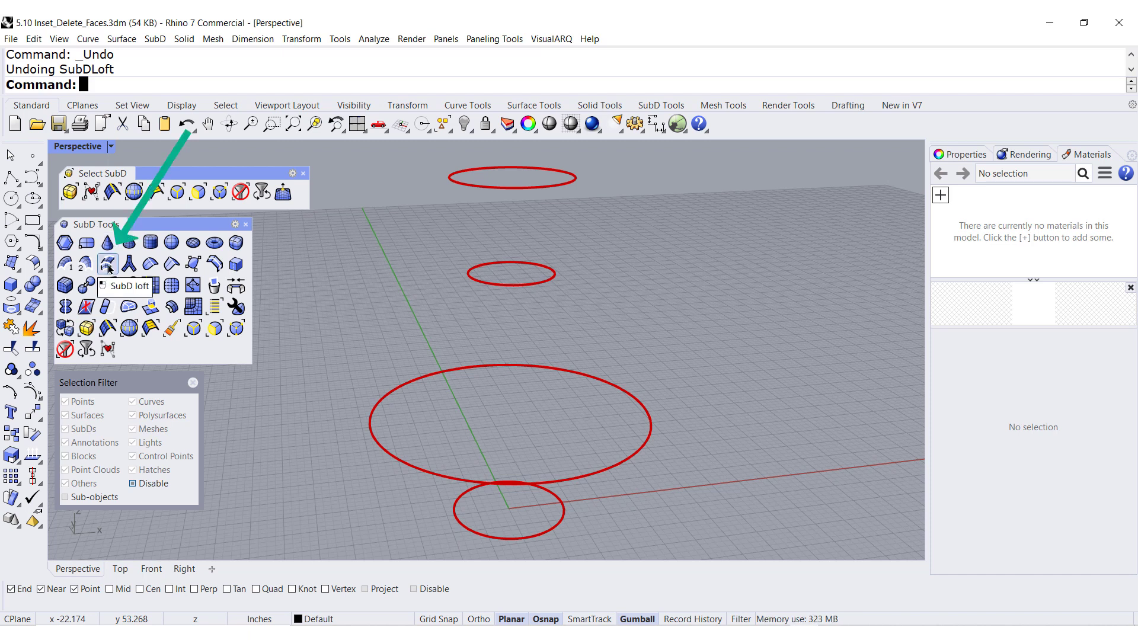
- Start a SubD loft through the four red circles, from the base circle up to the rim, accepting the default edge loop positions
left_click(107, 268)
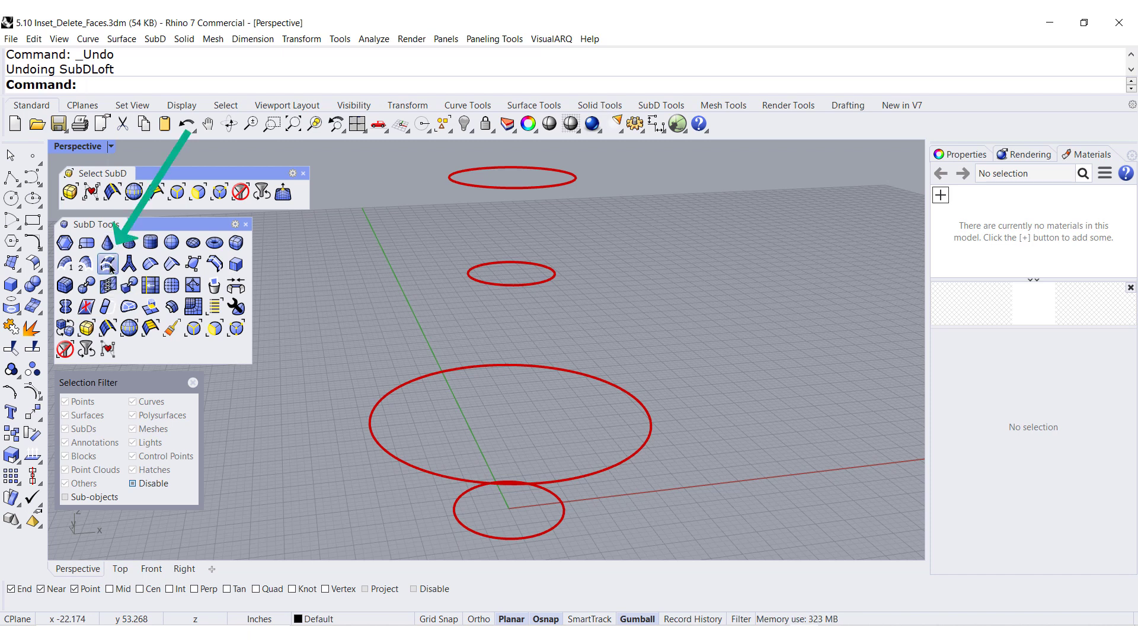
left_click(559, 524)
left_click(594, 469)
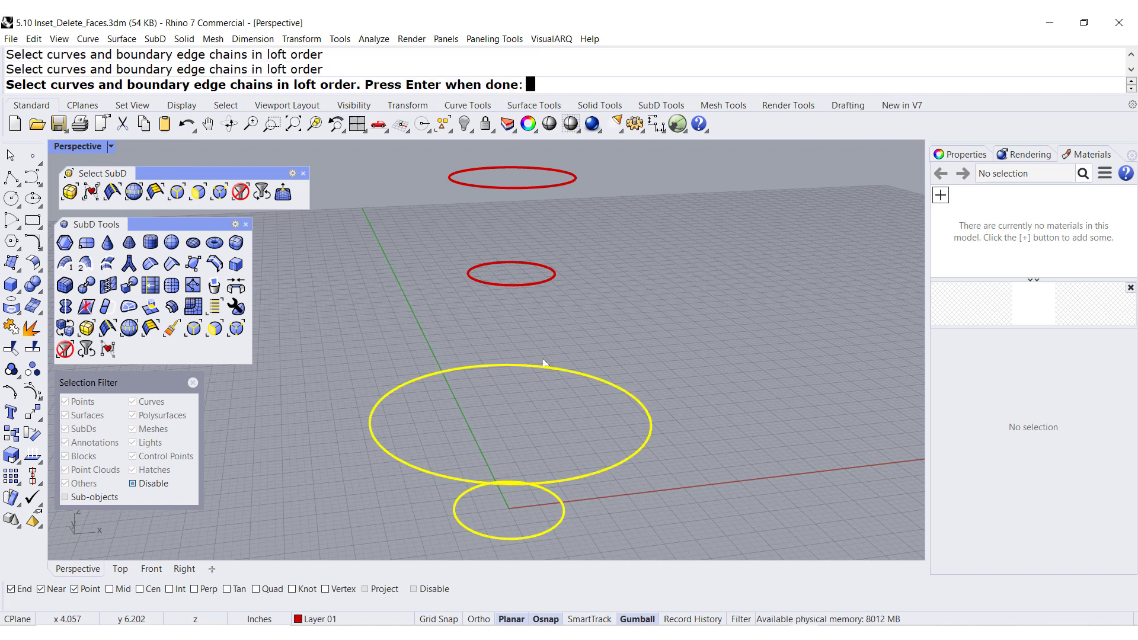
left_click(523, 288)
left_click(522, 187)
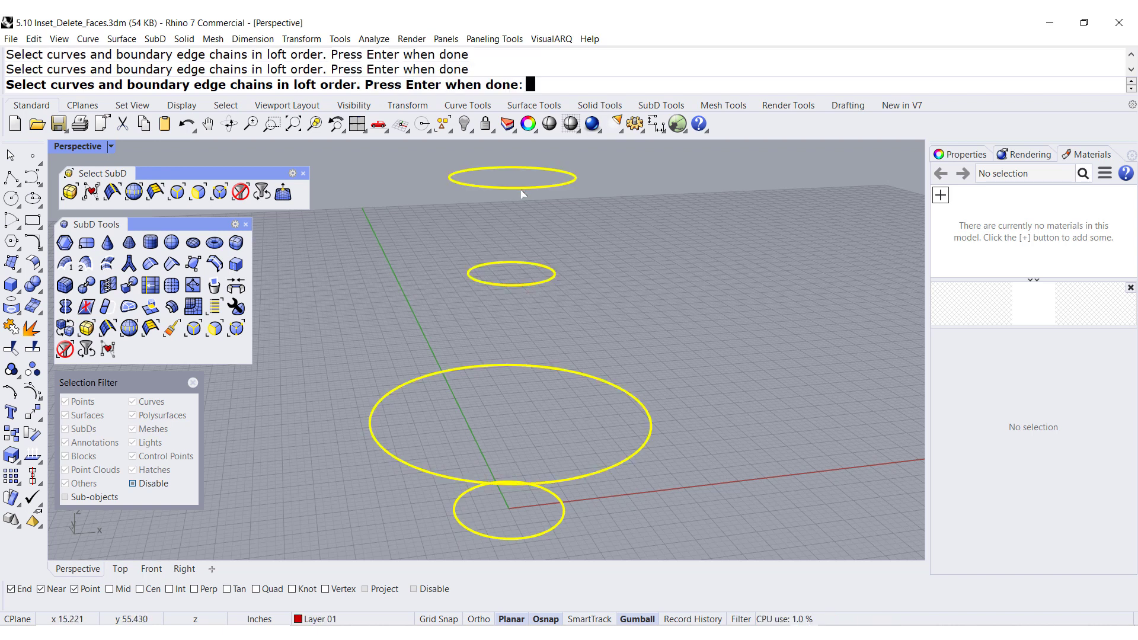
key("Return")
key("Return")
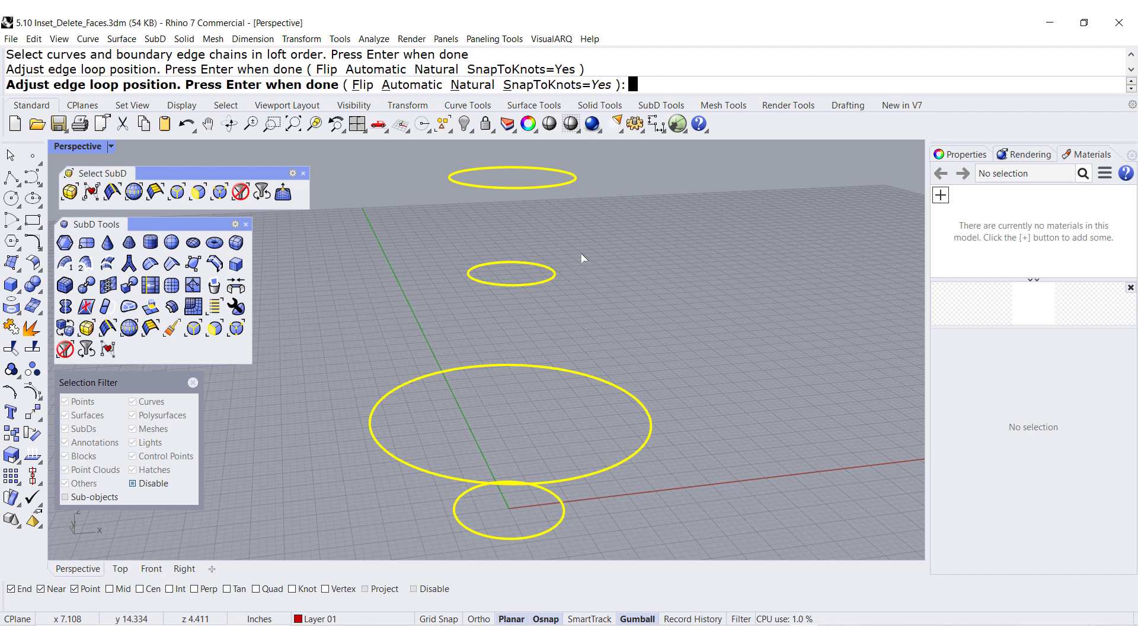
- Create the vase loft with 10 adjusted shape segments and 3 divisions between shapes, and compare its smooth and flat display
left_click_drag(955, 225, 776, 231)
left_click(707, 321)
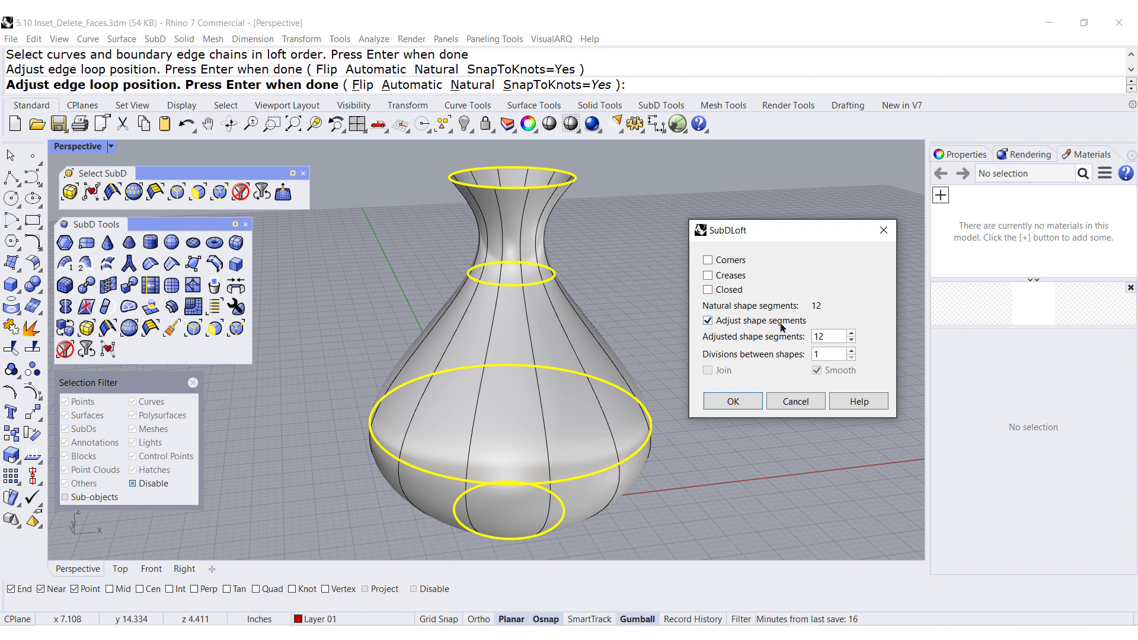
double_click(829, 335)
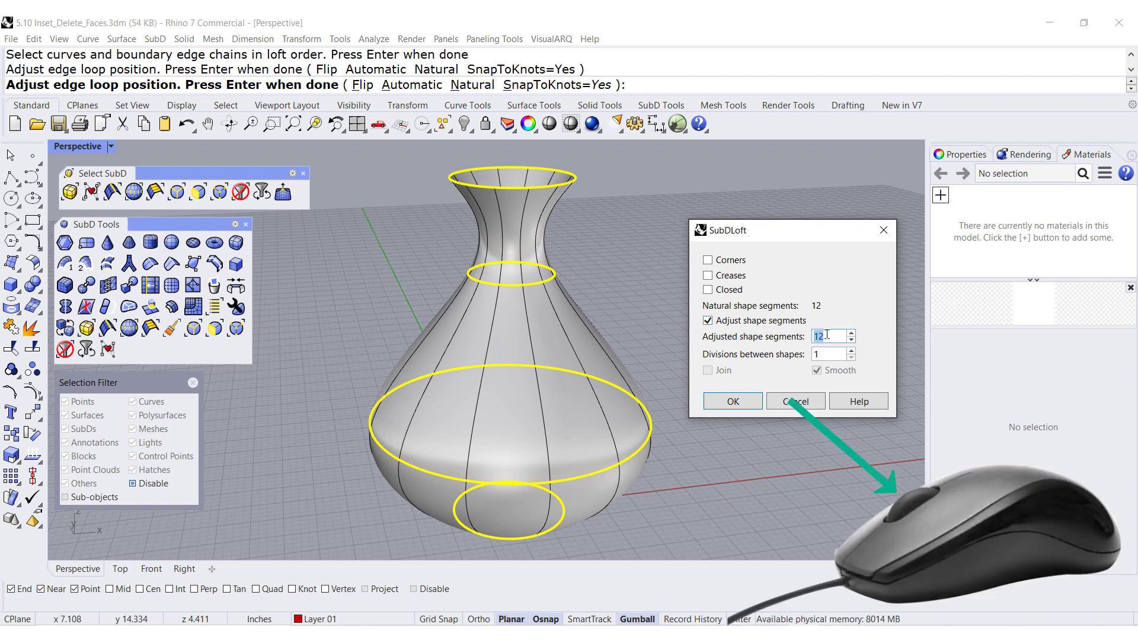
scroll(827, 335, "down", 1)
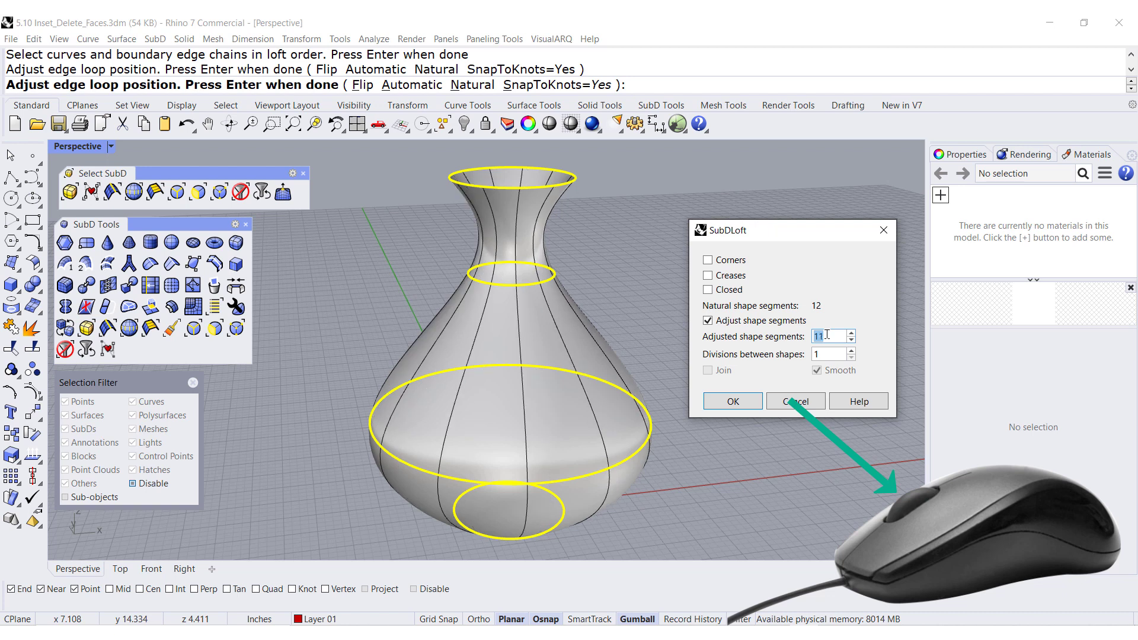
scroll(827, 336, "down", 1)
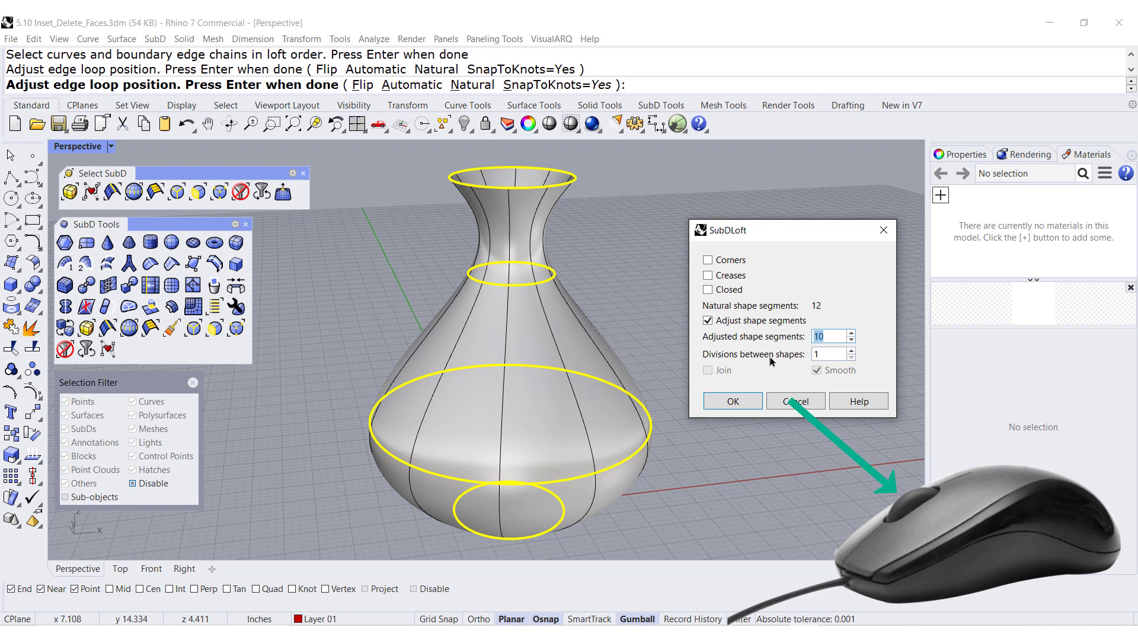
double_click(829, 354)
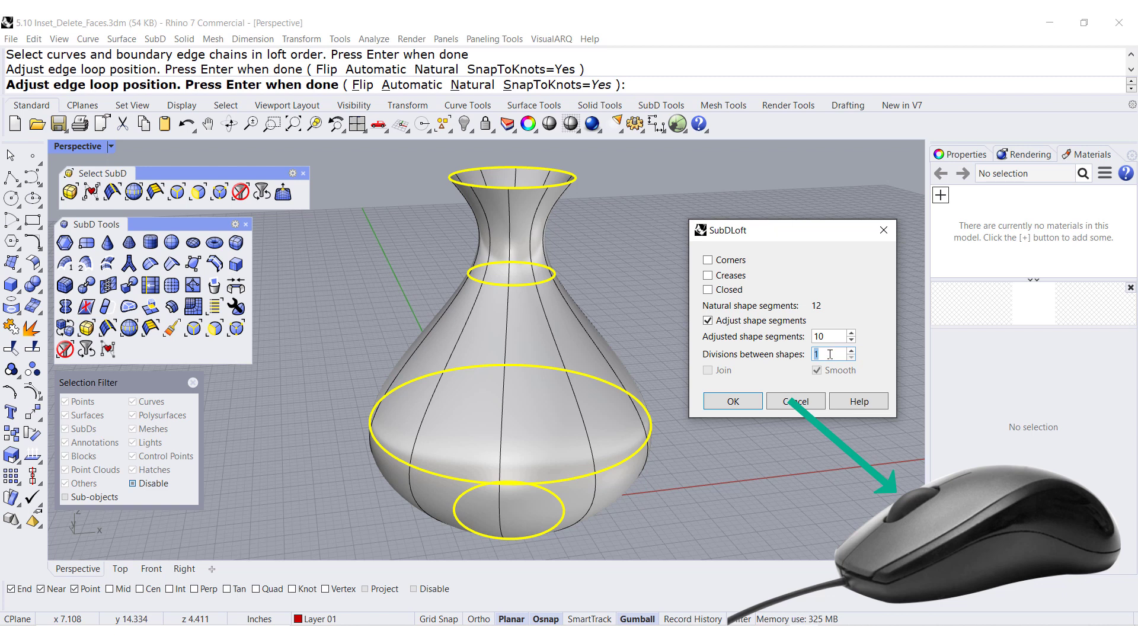
scroll(833, 353, "up", 1)
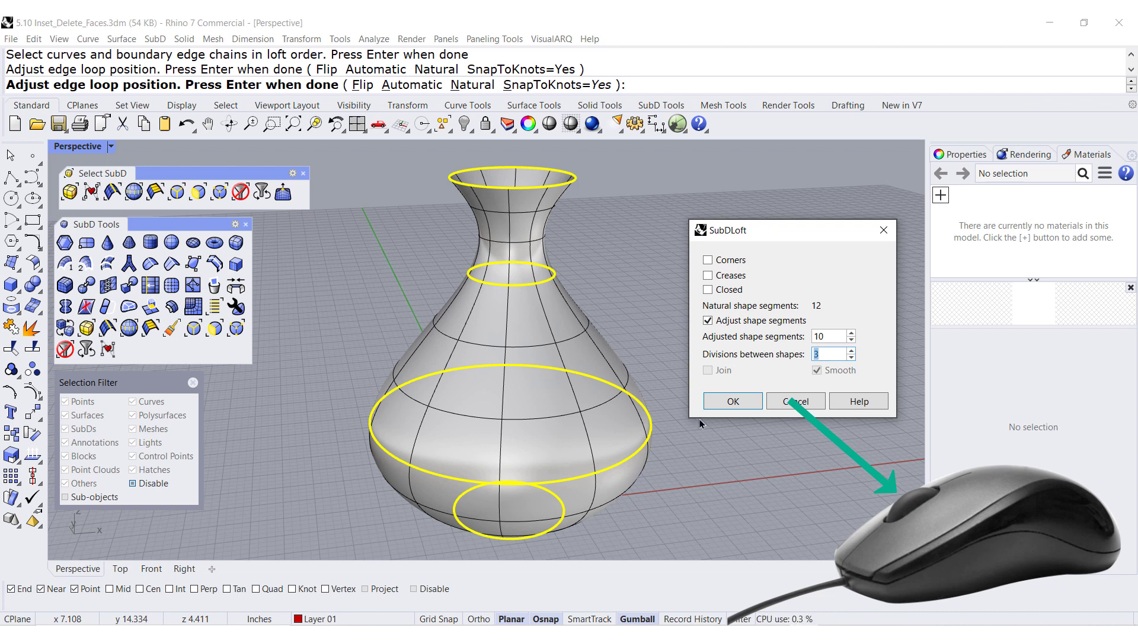
left_click(732, 402)
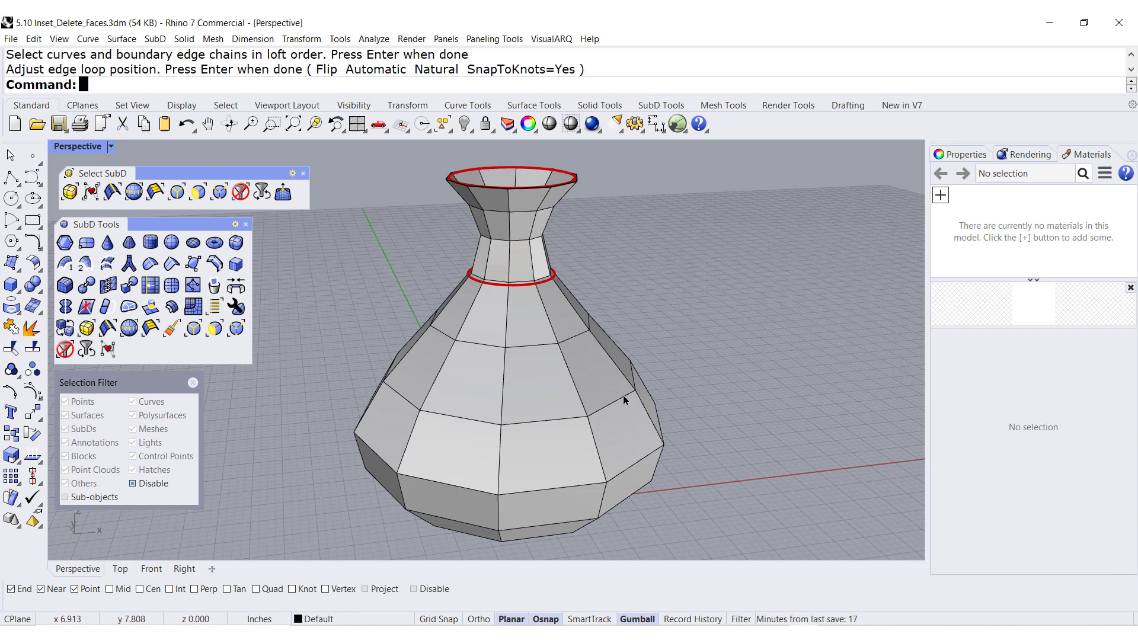
key("Tab")
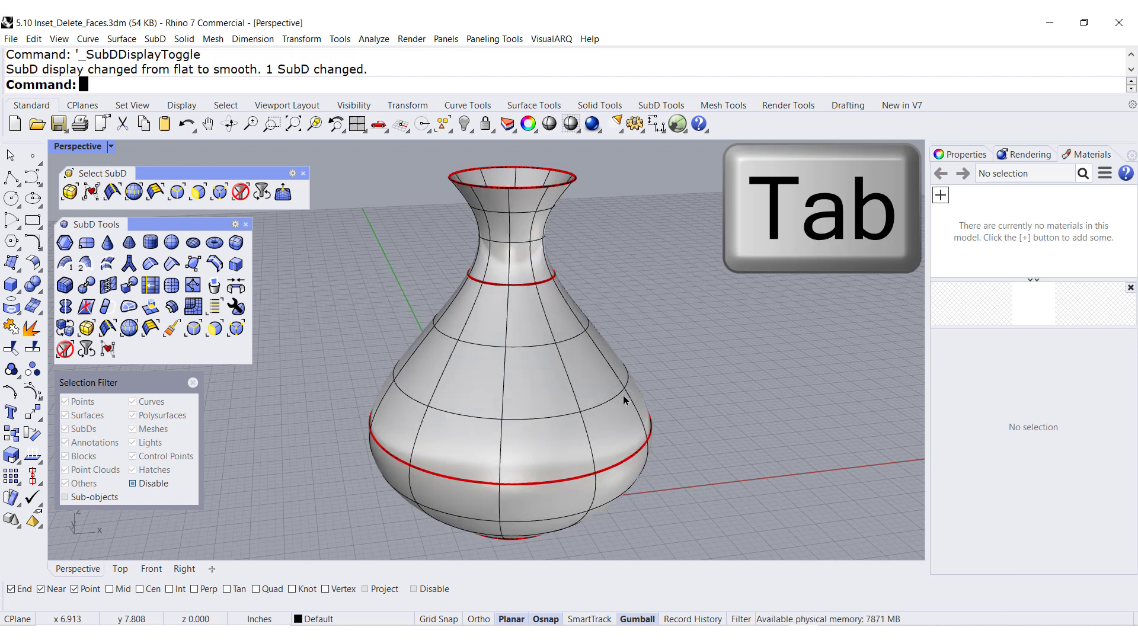
key("Tab")
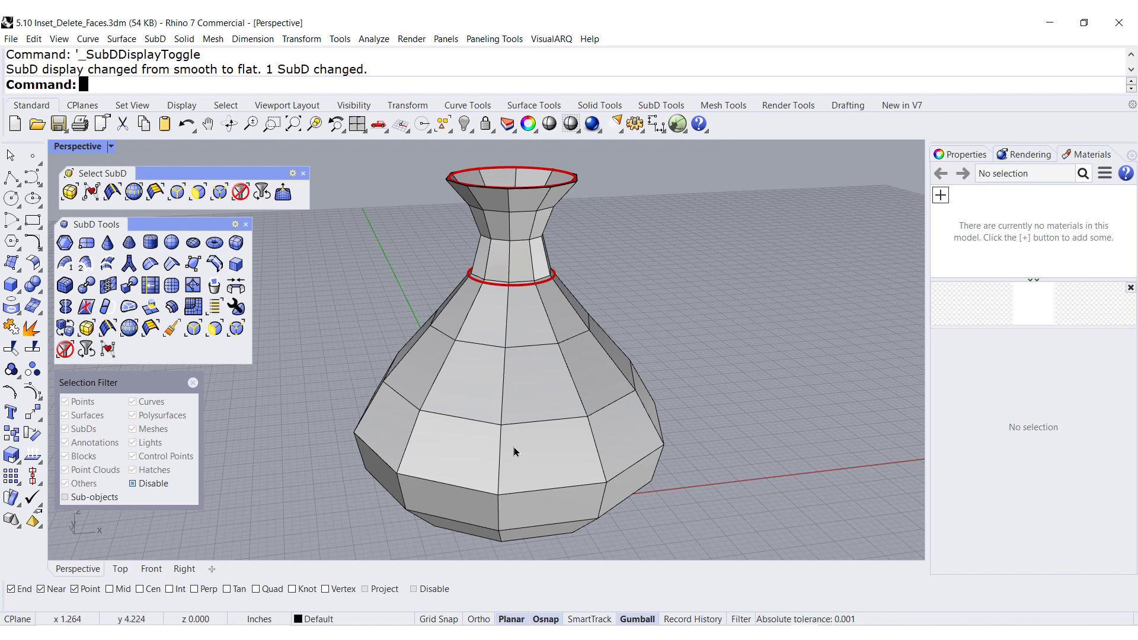
- Offset the vase SubD inward by 0.25 inches with Solid, BothSides and DeleteInput set to No
left_click(172, 307)
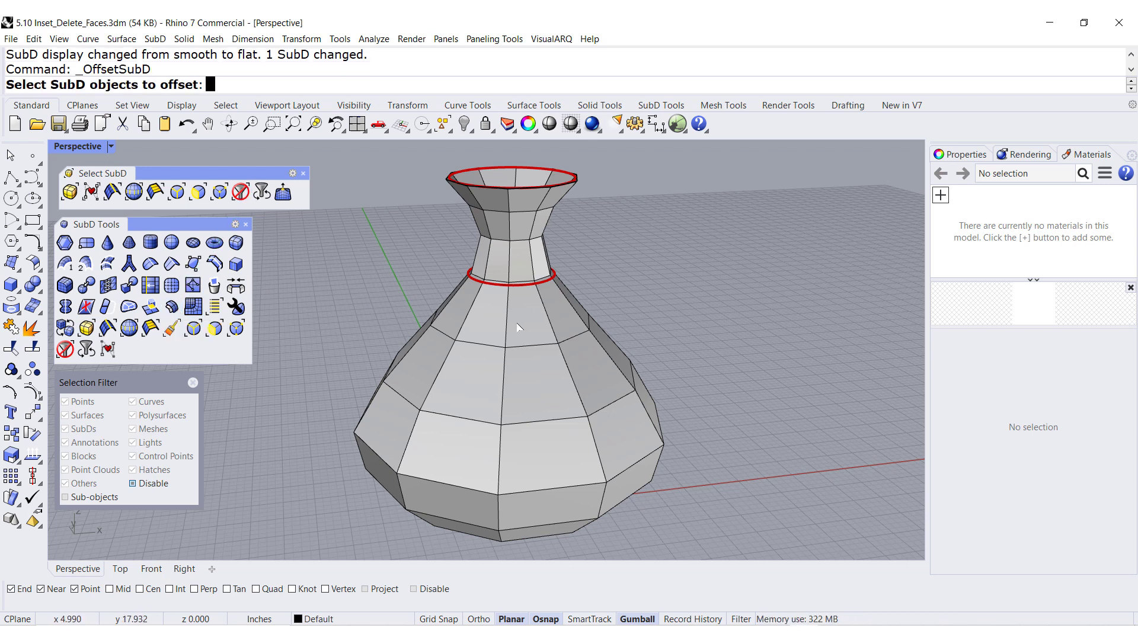
left_click(521, 327)
key("Return")
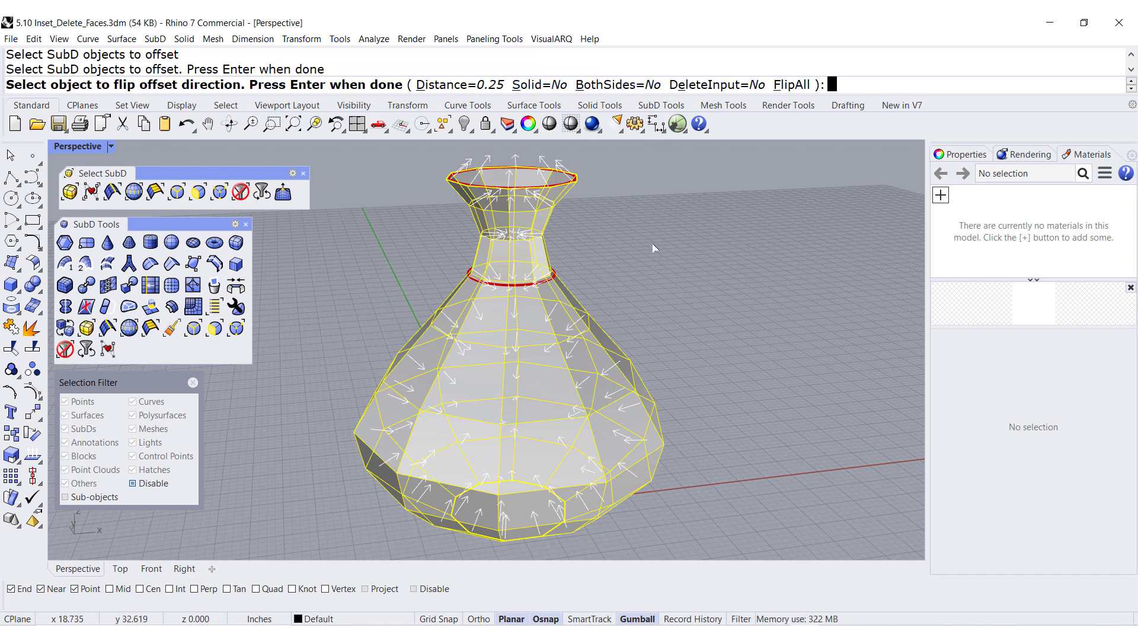
key("Return")
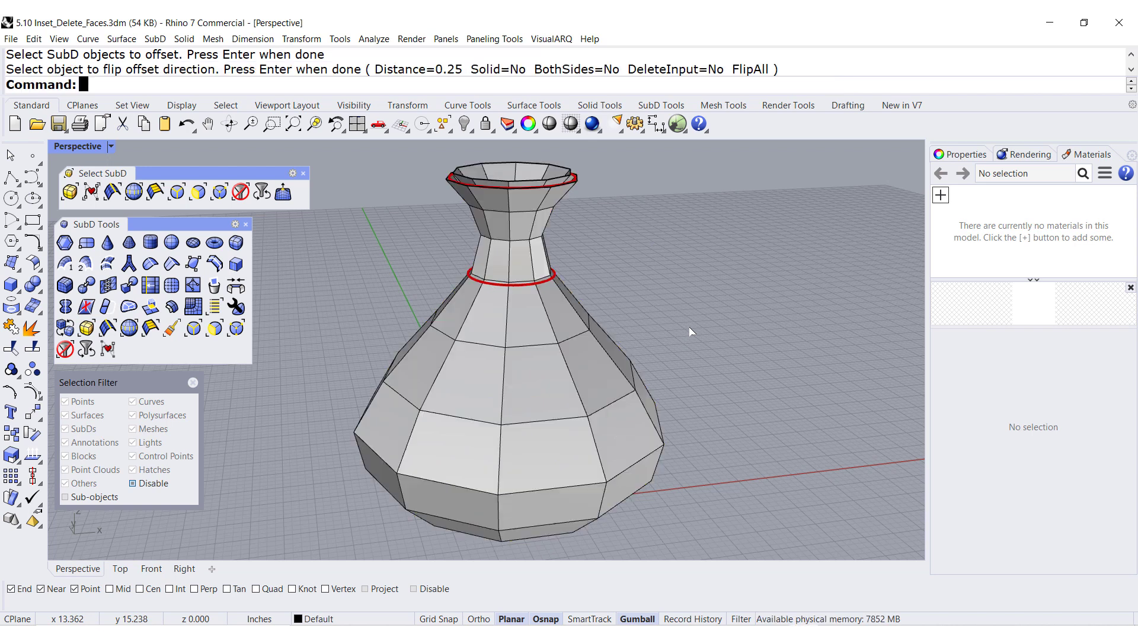
- Hide the inner offset SubD, selecting it at the vase's rim
right_click_drag(620, 236, 617, 267)
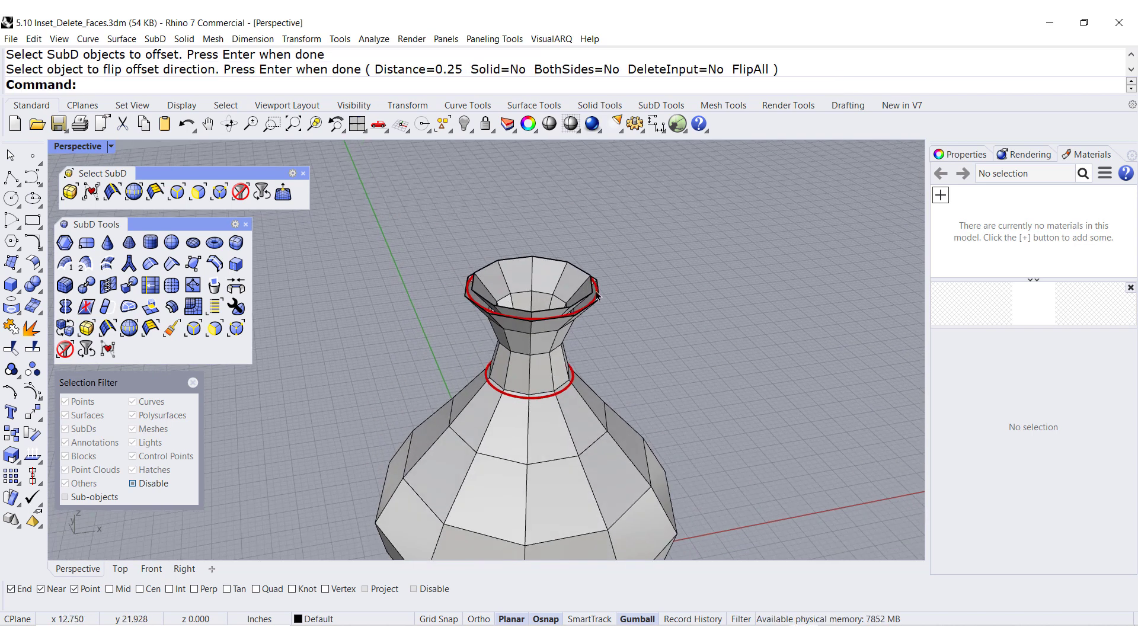
scroll(550, 326, "up", 5)
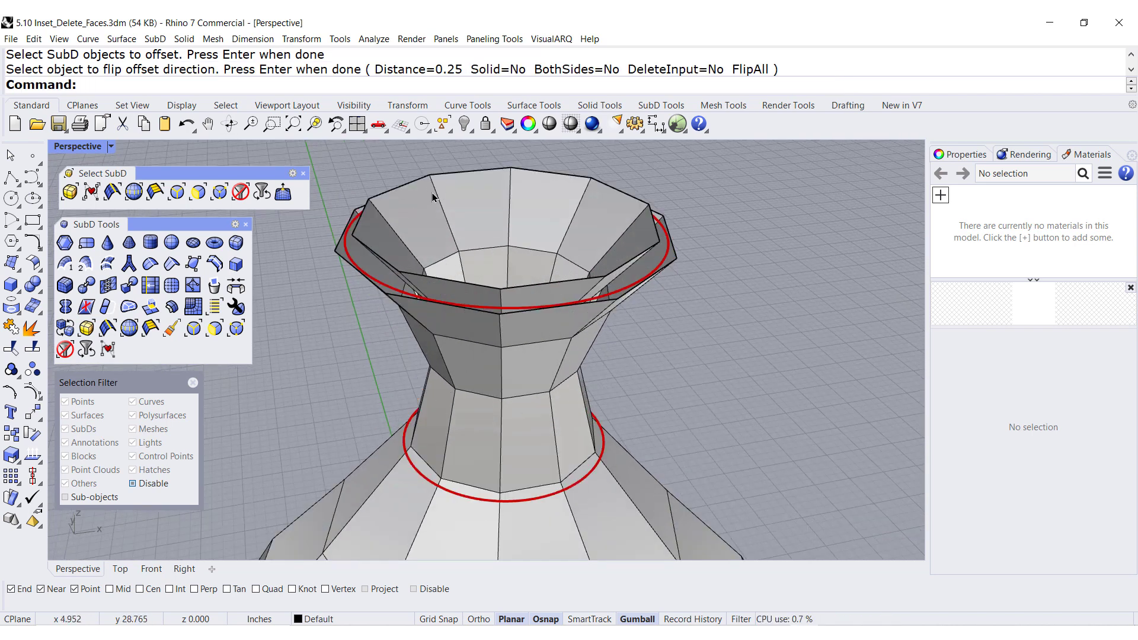
left_click(439, 203)
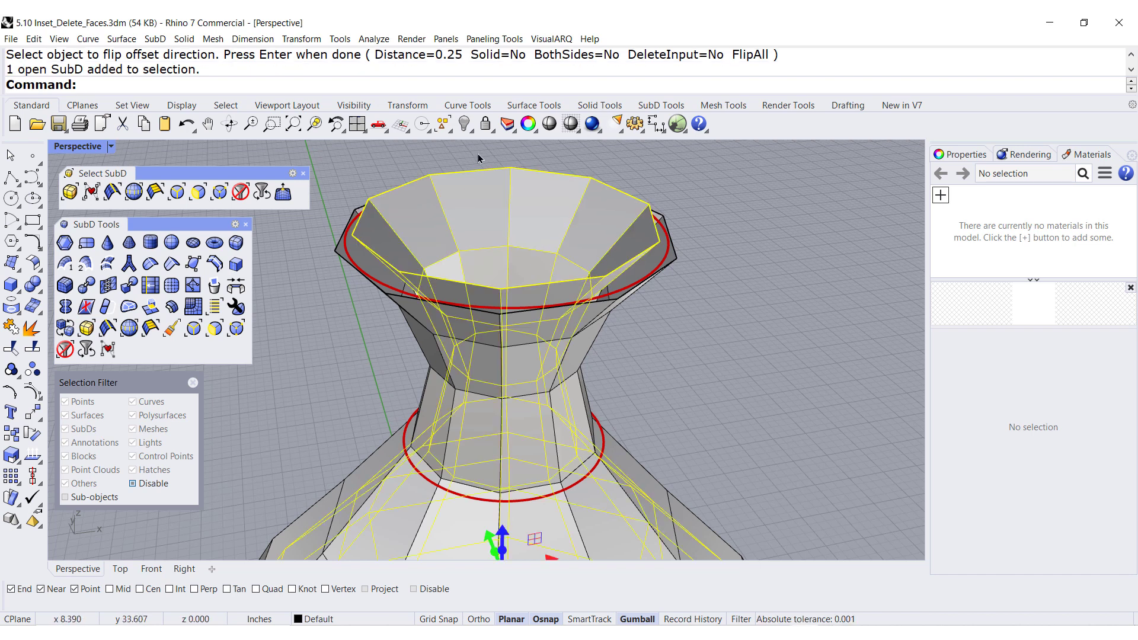
left_click(464, 124)
scroll(533, 249, "down", 8)
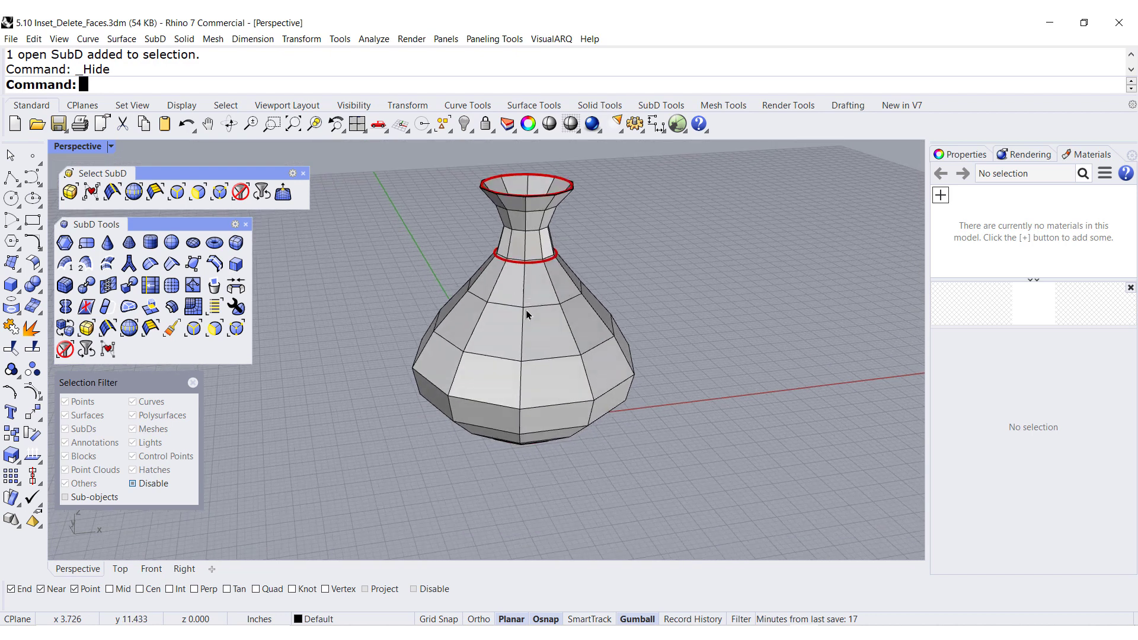
- Inset three diagonally adjacent faces rising from the vase's belly to below the neck by about 0.27 inches
scroll(520, 320, "up", 3)
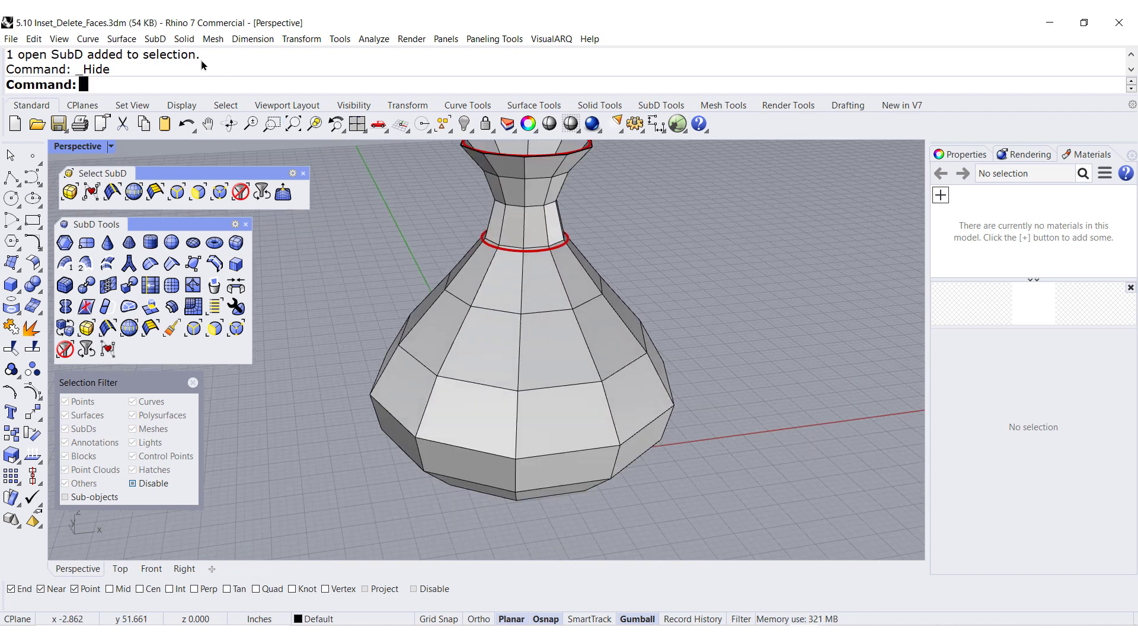
left_click(155, 41)
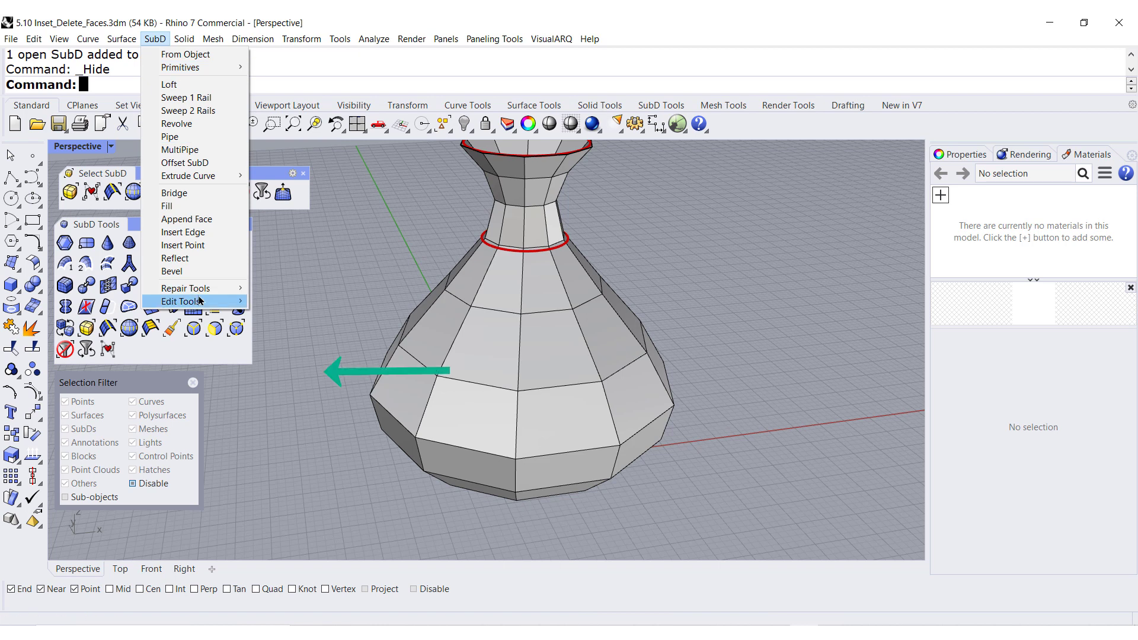
mouse_move(199, 300)
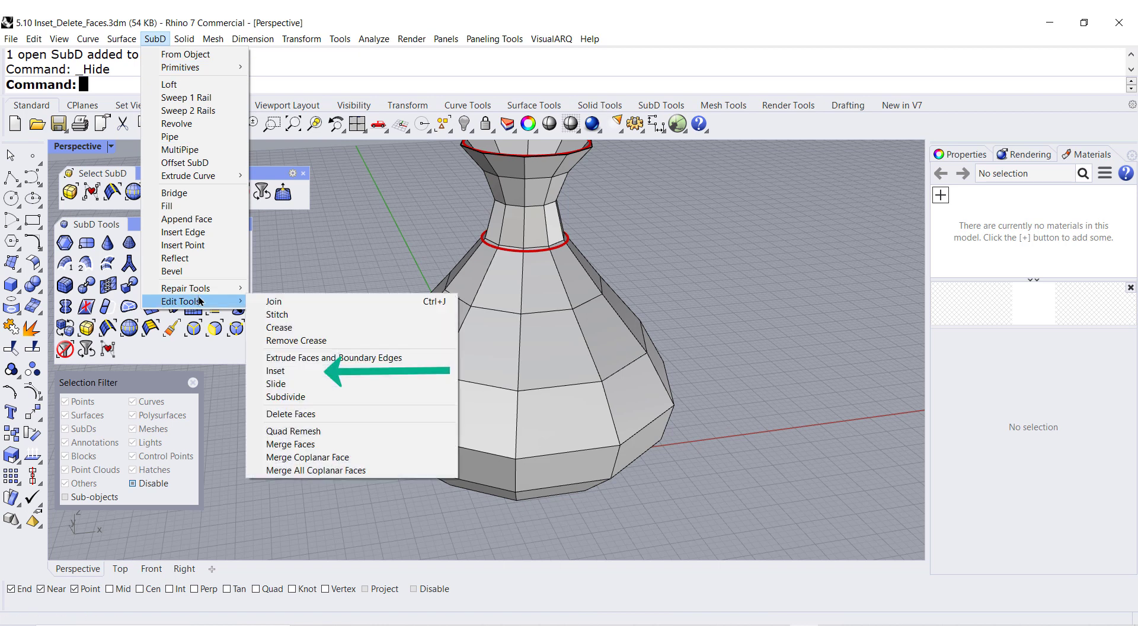
left_click(280, 372)
left_click(465, 412)
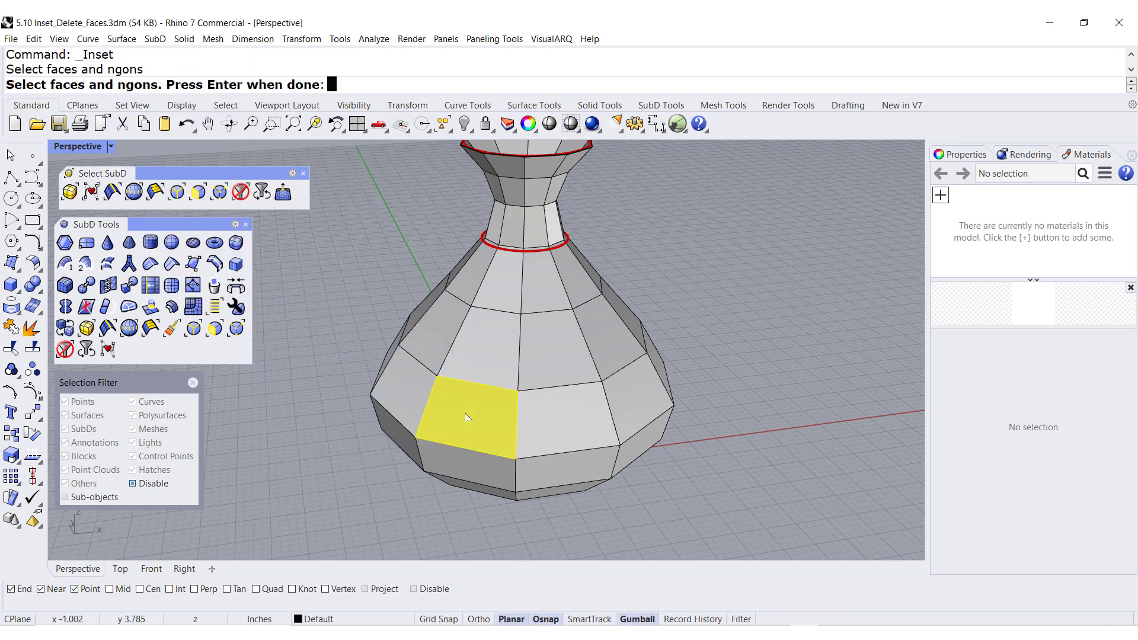
left_click(560, 353)
right_click_drag(560, 353, 574, 350)
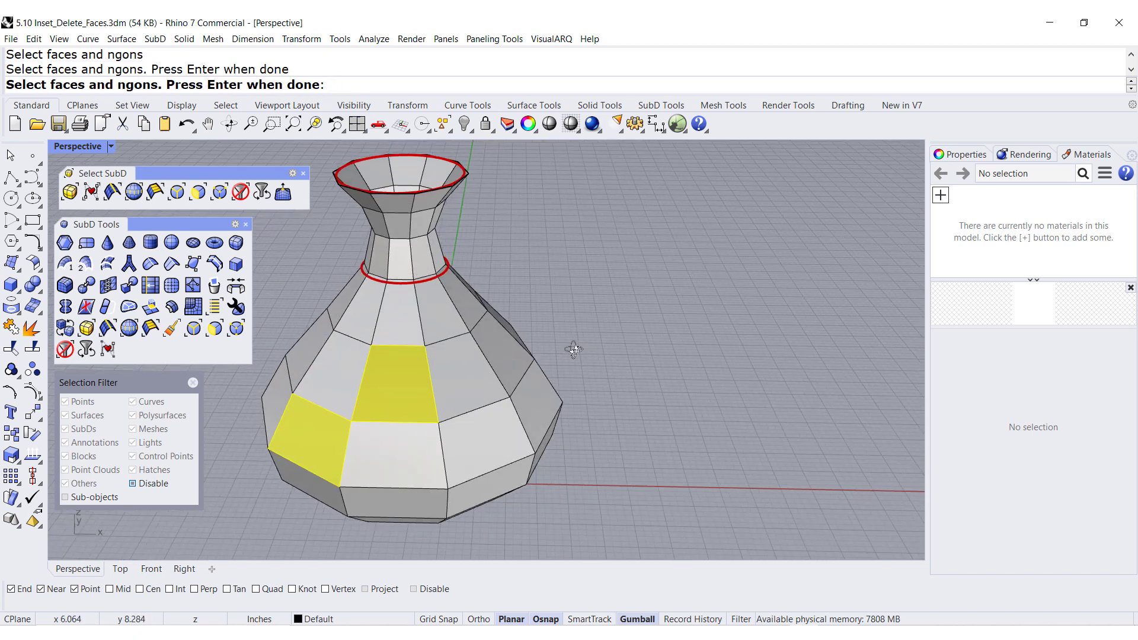
left_click(442, 323)
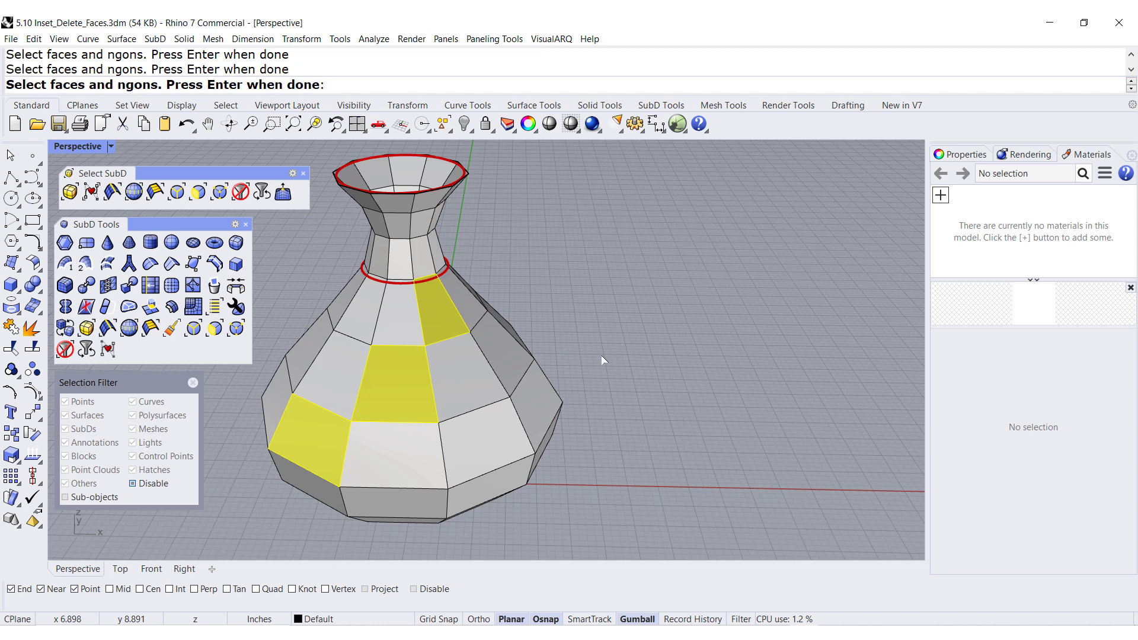
key("Return")
scroll(595, 380, "up", 3)
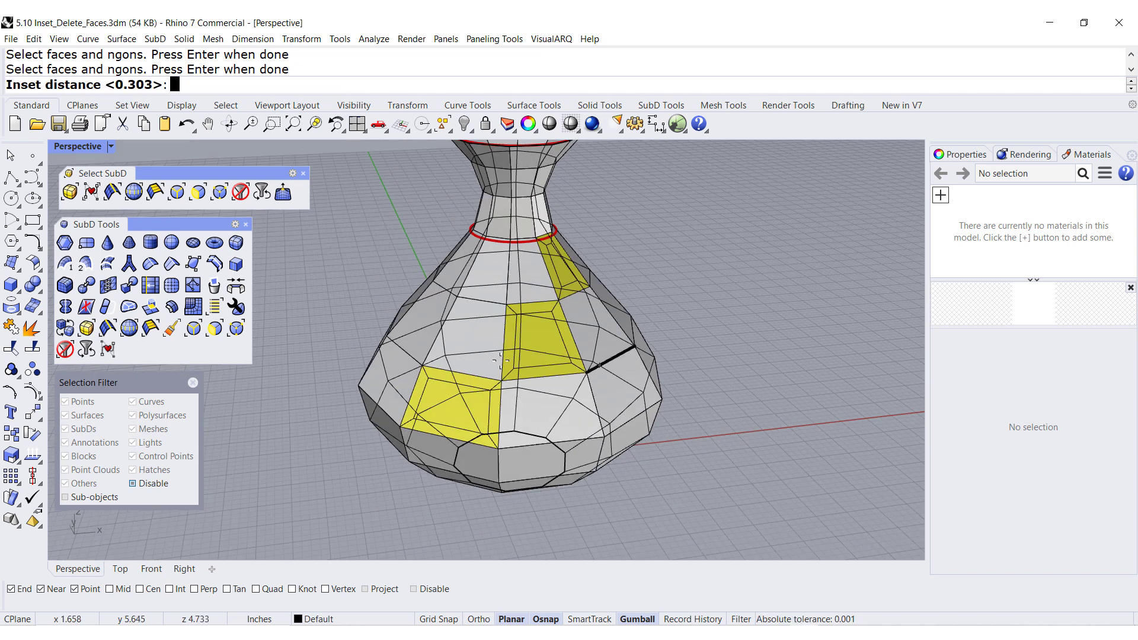
scroll(456, 385, "up", 4)
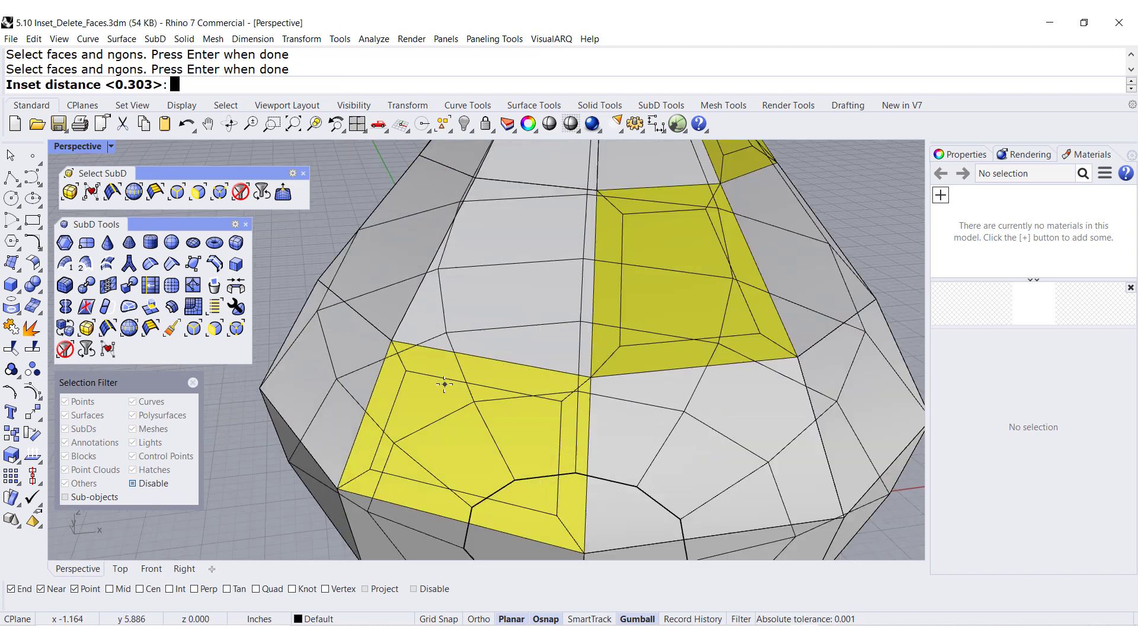
left_click(391, 342)
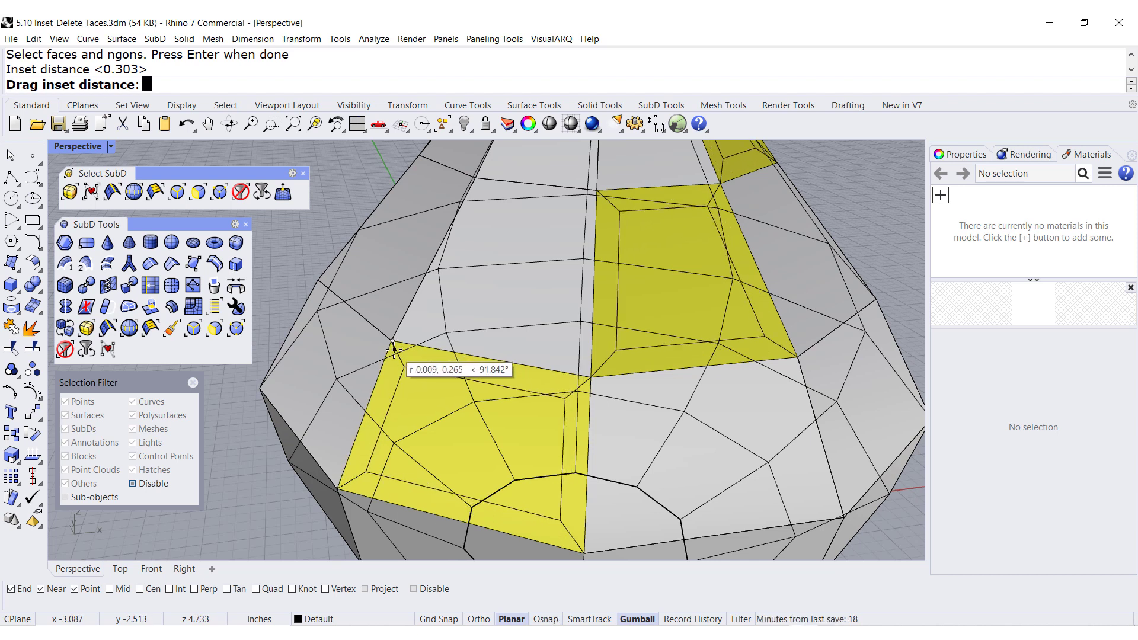
left_click(393, 349)
- Delete the three inset faces to cut openings in the outer vase
scroll(486, 368, "down", 3)
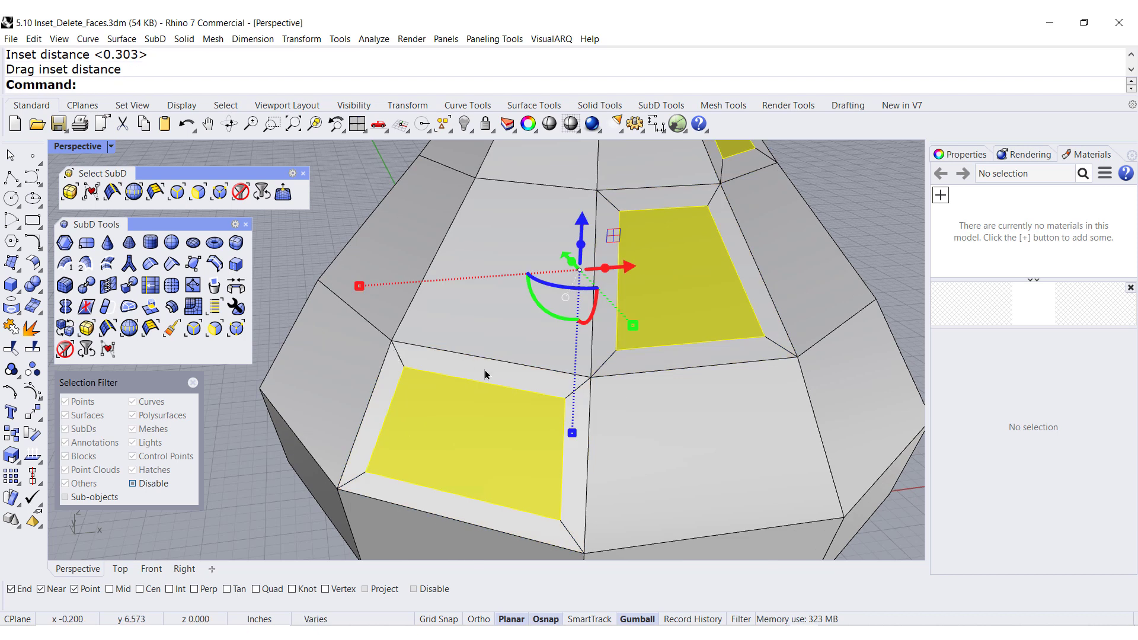
scroll(438, 403, "down", 3)
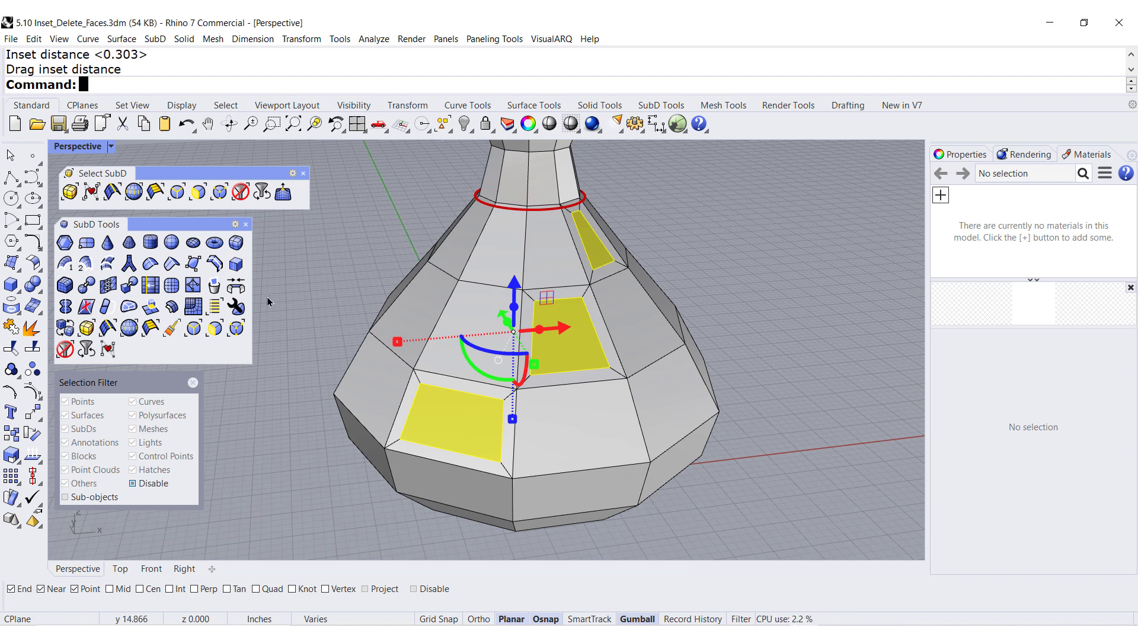
left_click(214, 286)
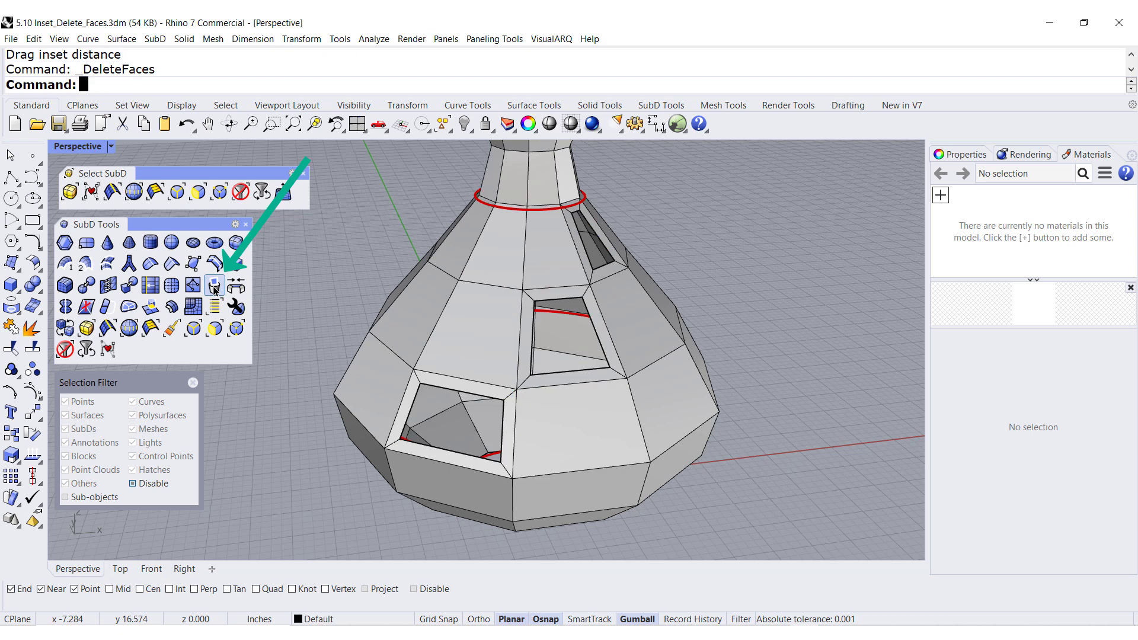
- Show the hidden inner vase SubD and hide the outer one with the openings
right_click(463, 125)
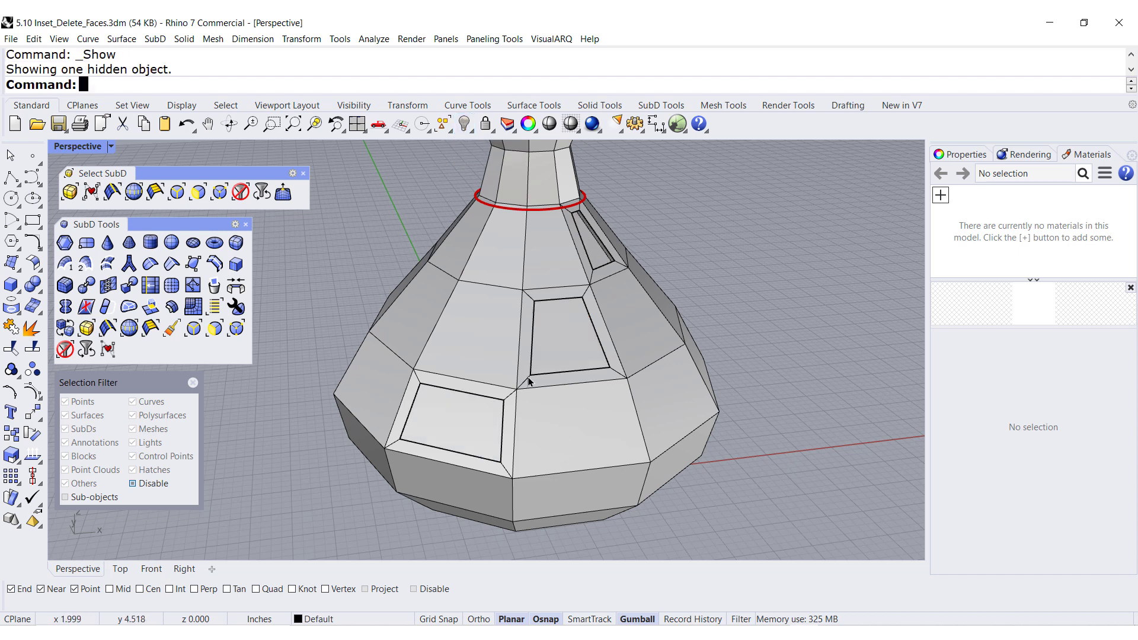
left_click(437, 337)
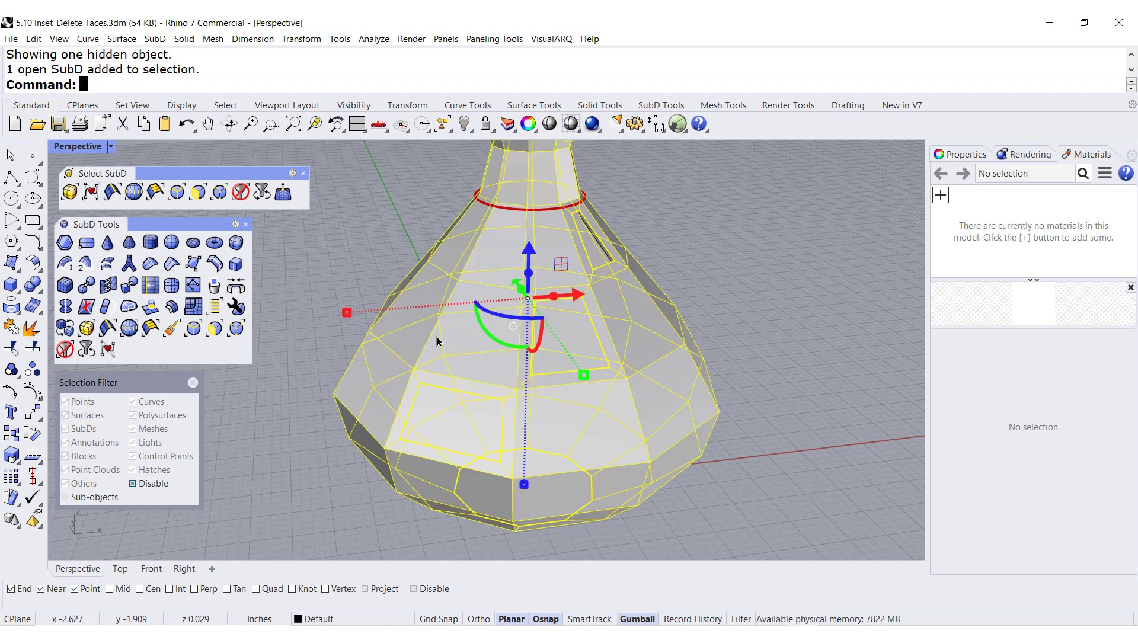
left_click(464, 125)
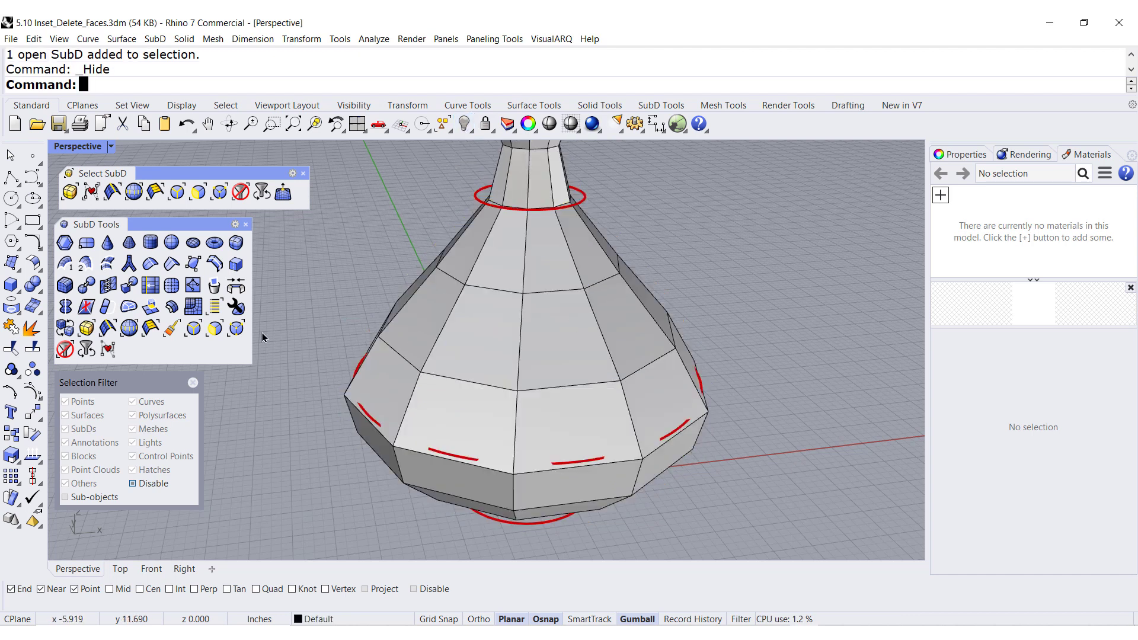
- Inset three diagonally adjacent faces of the inner vase, rising from the belly to below the neck, by about 0.26 inches
middle_click(273, 88)
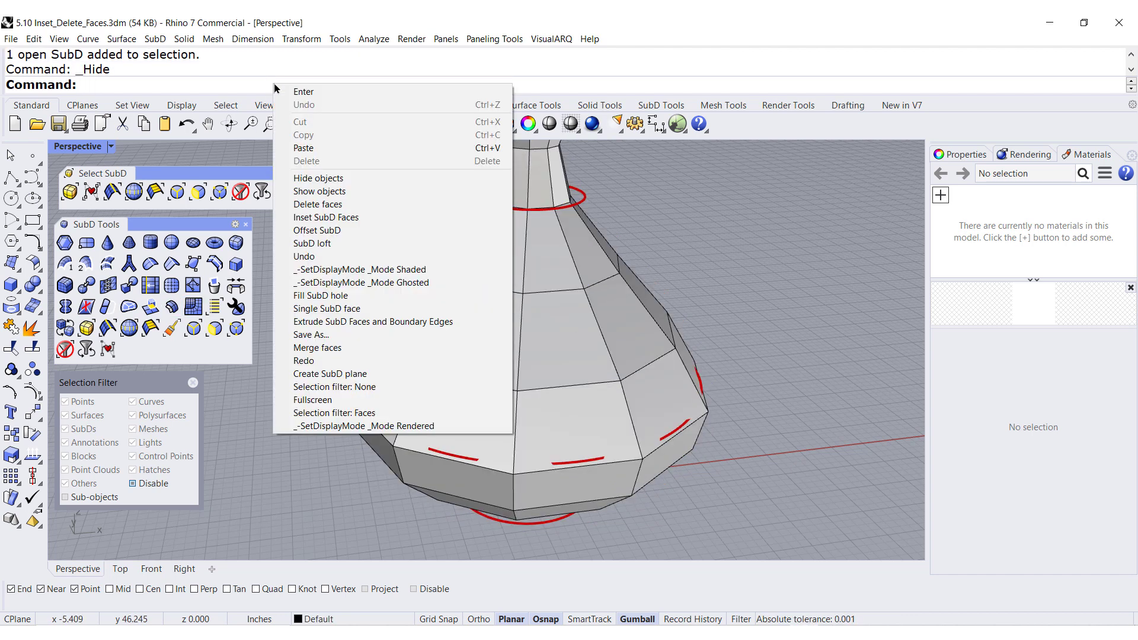
left_click(311, 219)
left_click(457, 418)
left_click(567, 354)
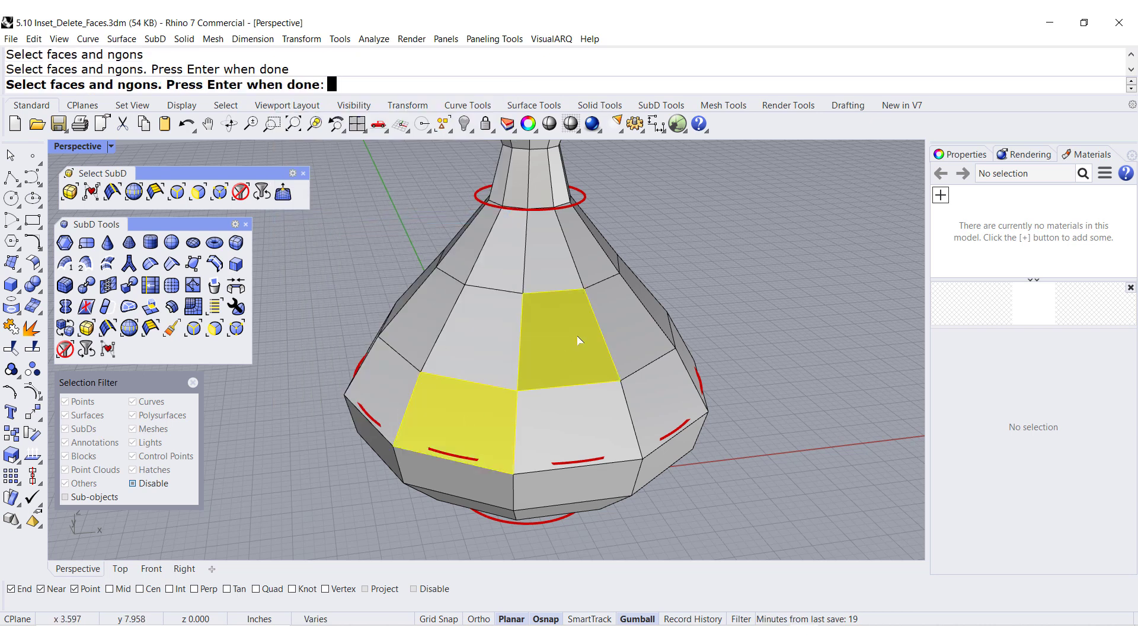
left_click(589, 261)
right_click(682, 286)
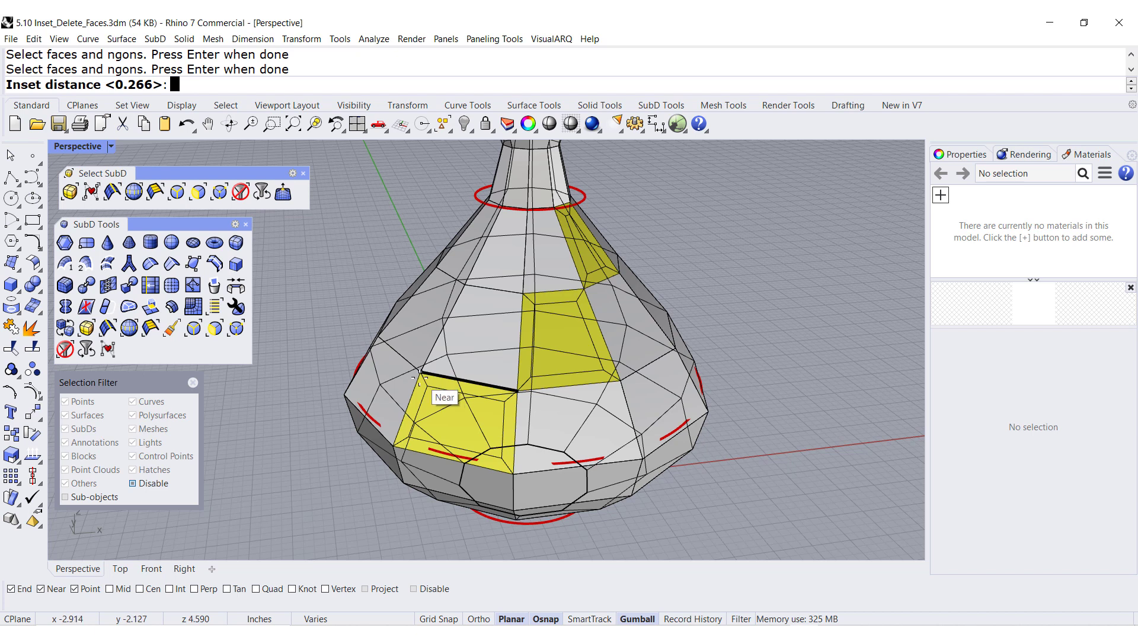
scroll(419, 376, "up", 5)
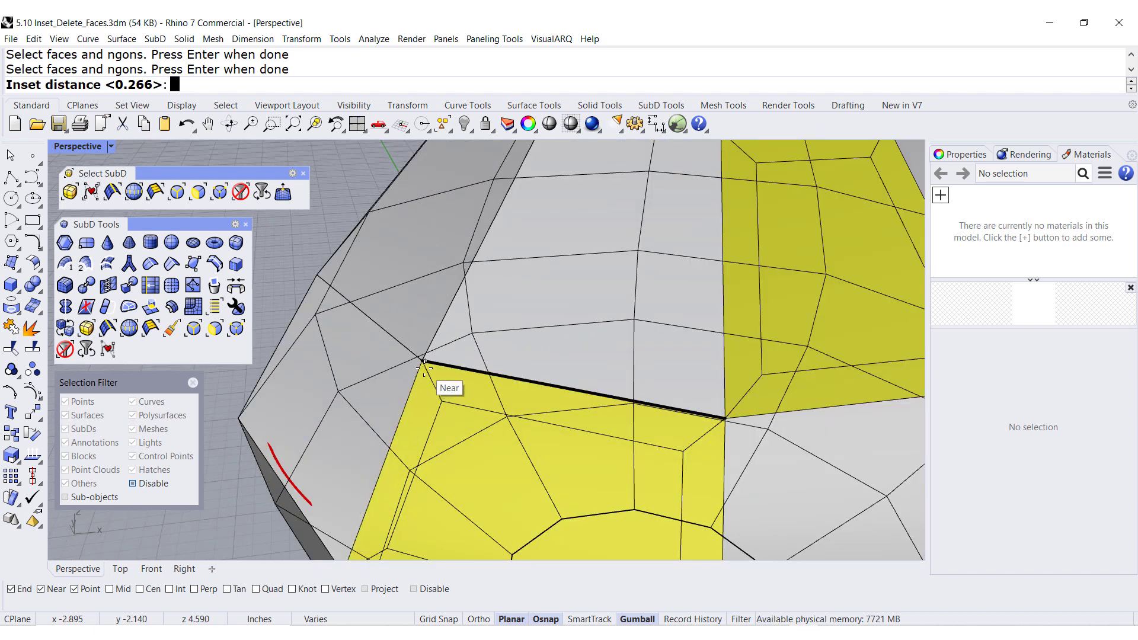
left_click(424, 361)
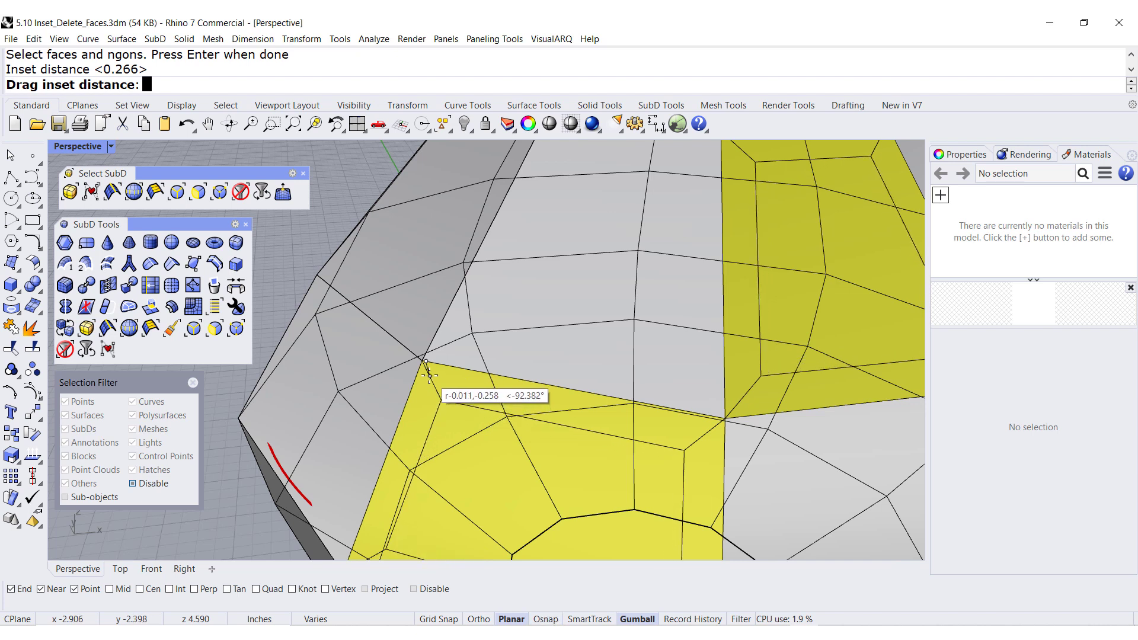
left_click(429, 374)
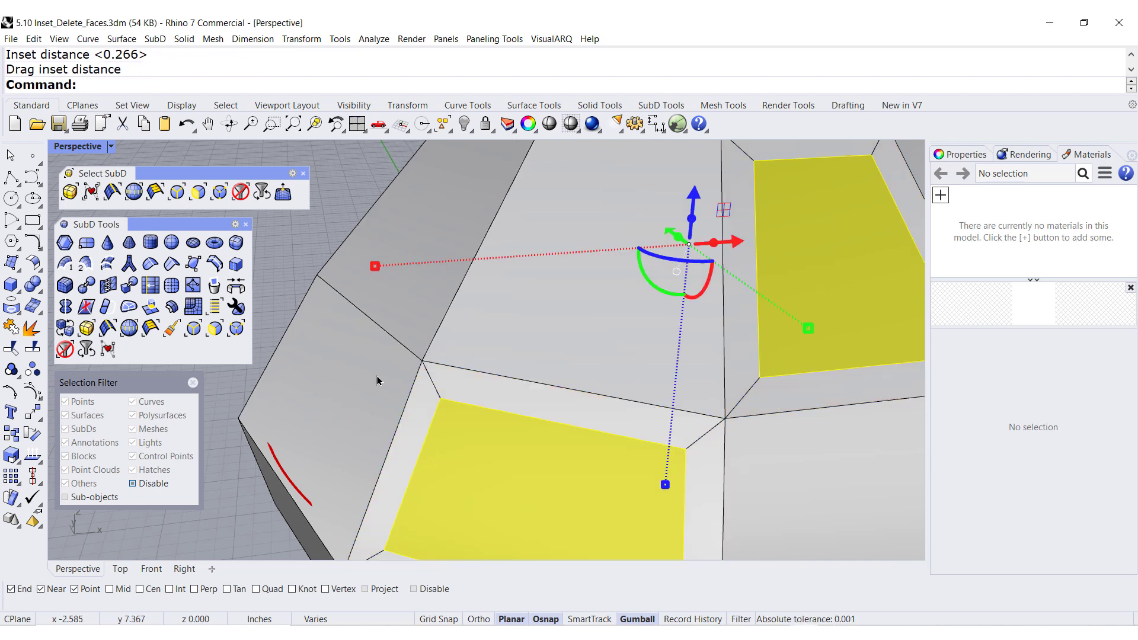
- Delete the three inset faces to cut openings in the inner vase, and show the hidden outer vase
left_click(214, 287)
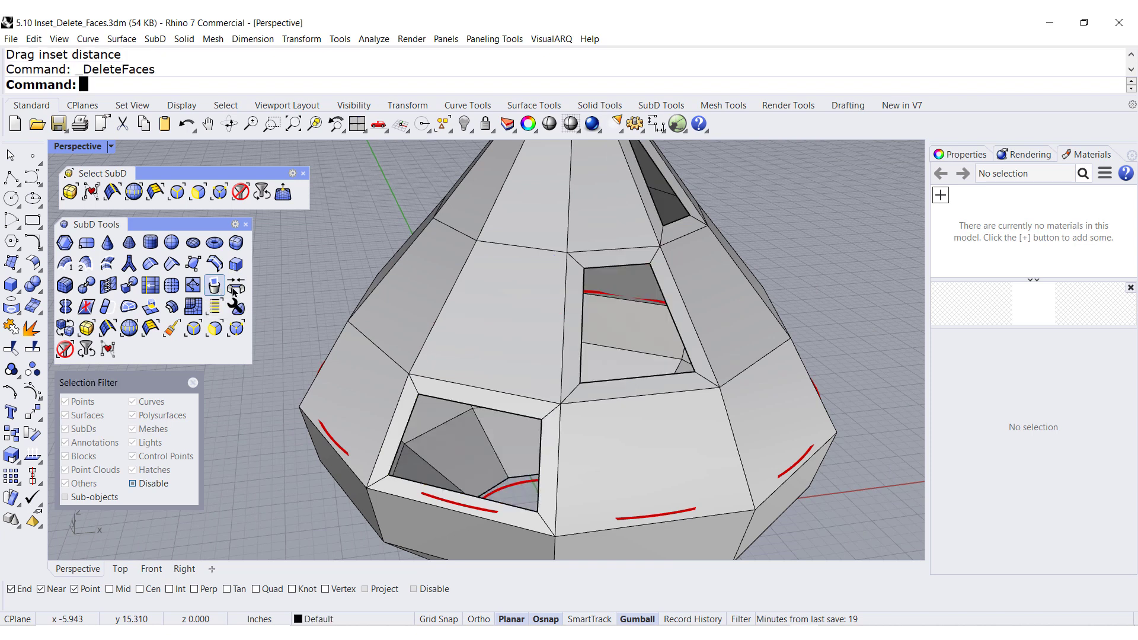
right_click(464, 125)
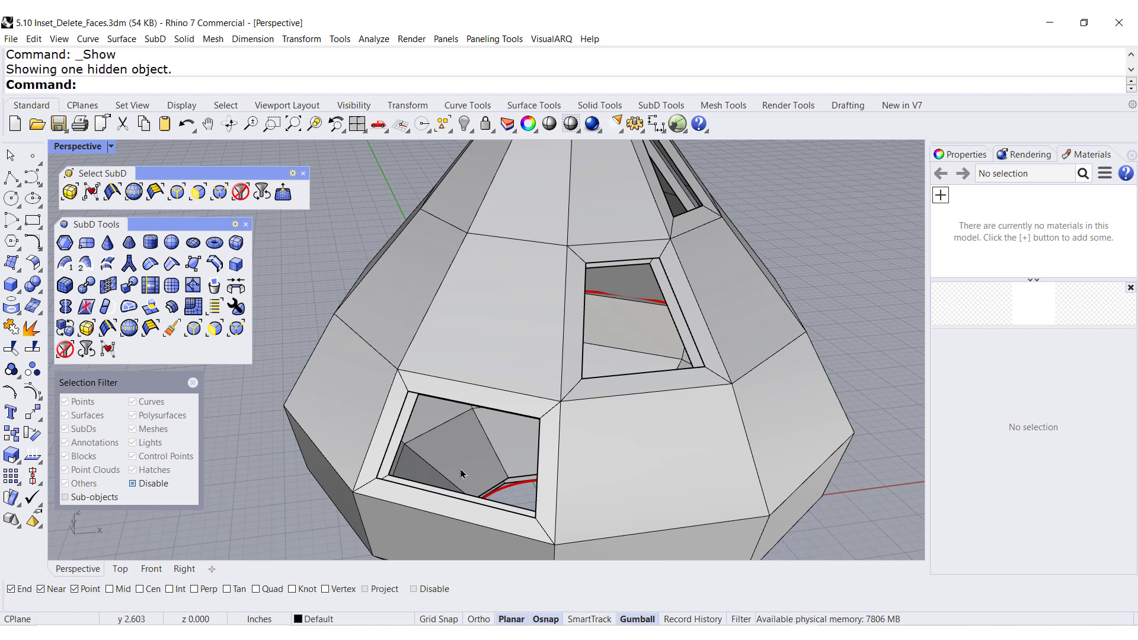
- Switch both vase SubDs from flat to smooth display
scroll(462, 473, "up", 4)
key("Tab")
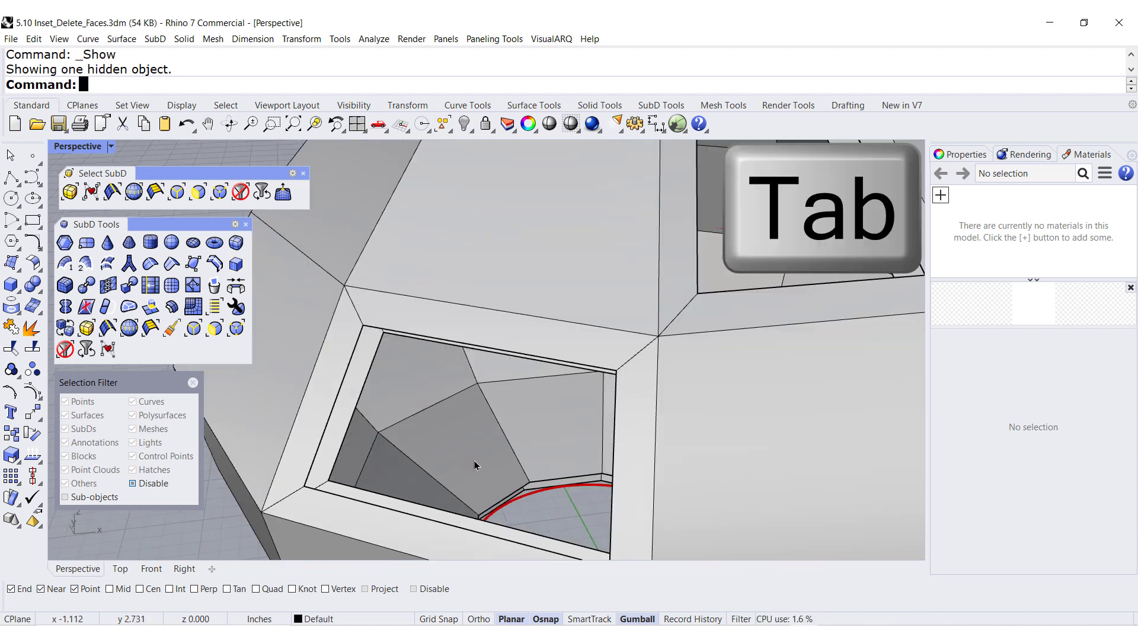
key("Tab")
scroll(474, 461, "down", 5)
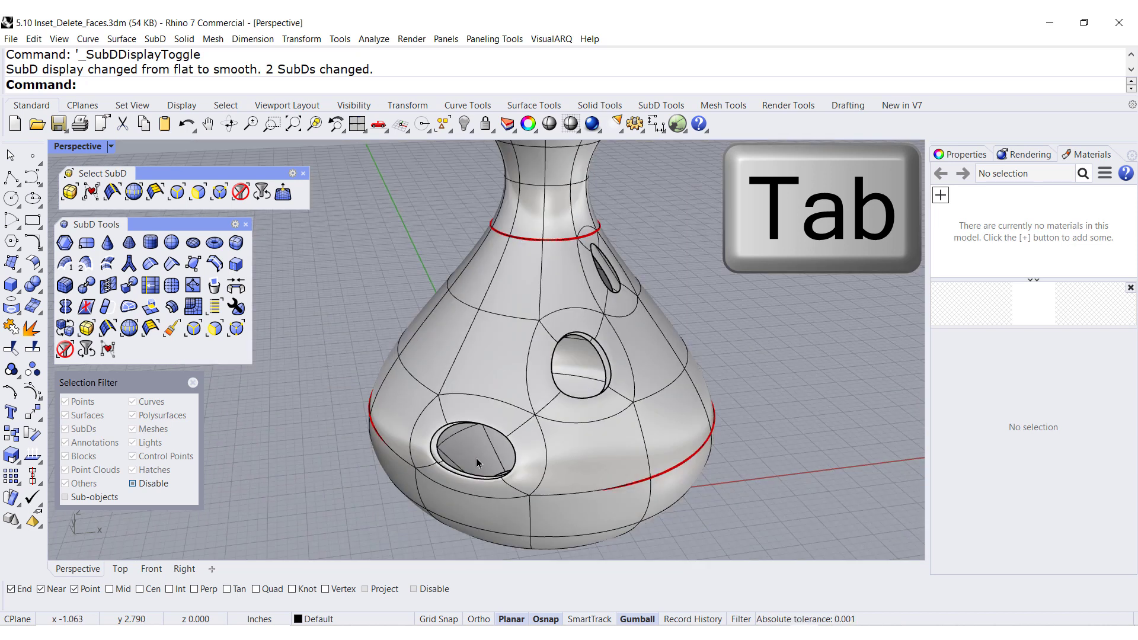
- Start a Bridge between the inner and outer edge loops of the lowest opening
scroll(466, 458, "up", 3)
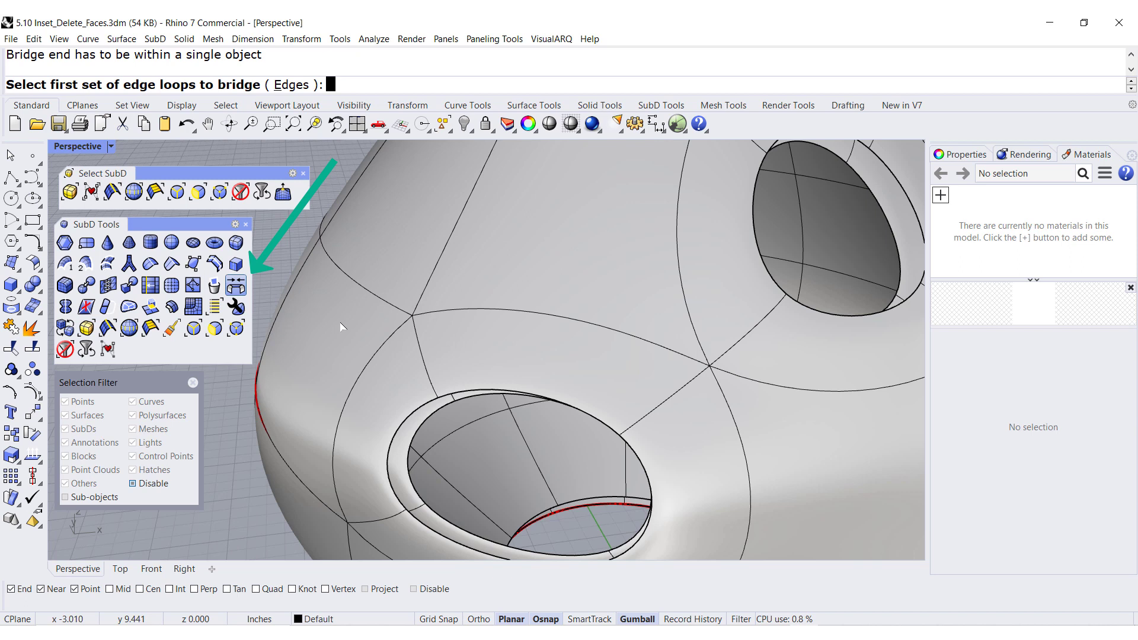
key("Escape")
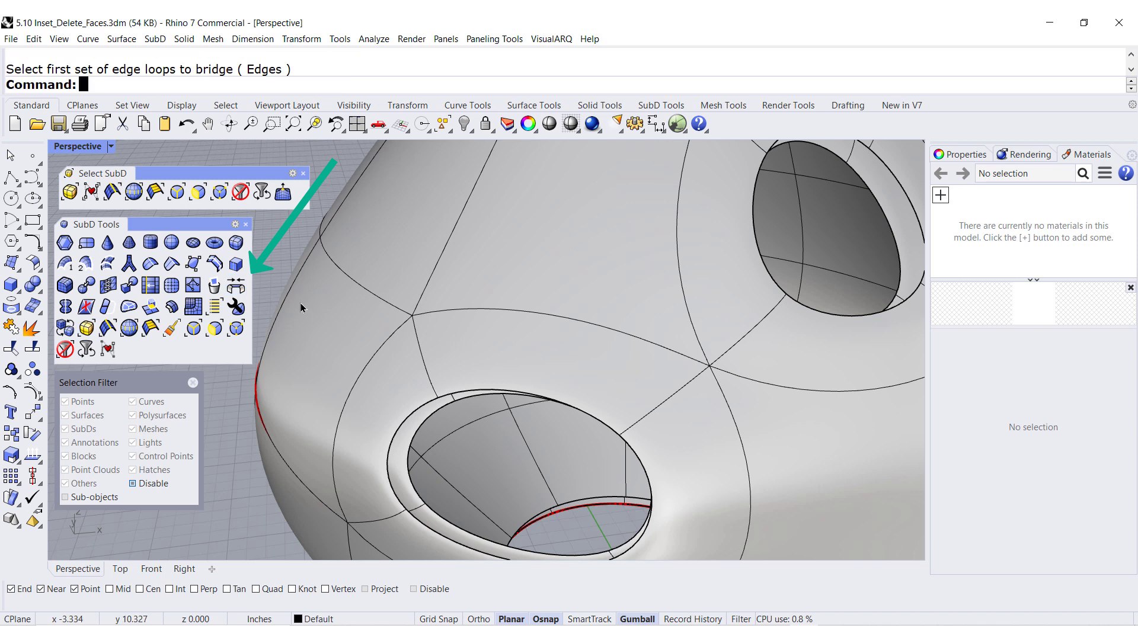
left_click(238, 291)
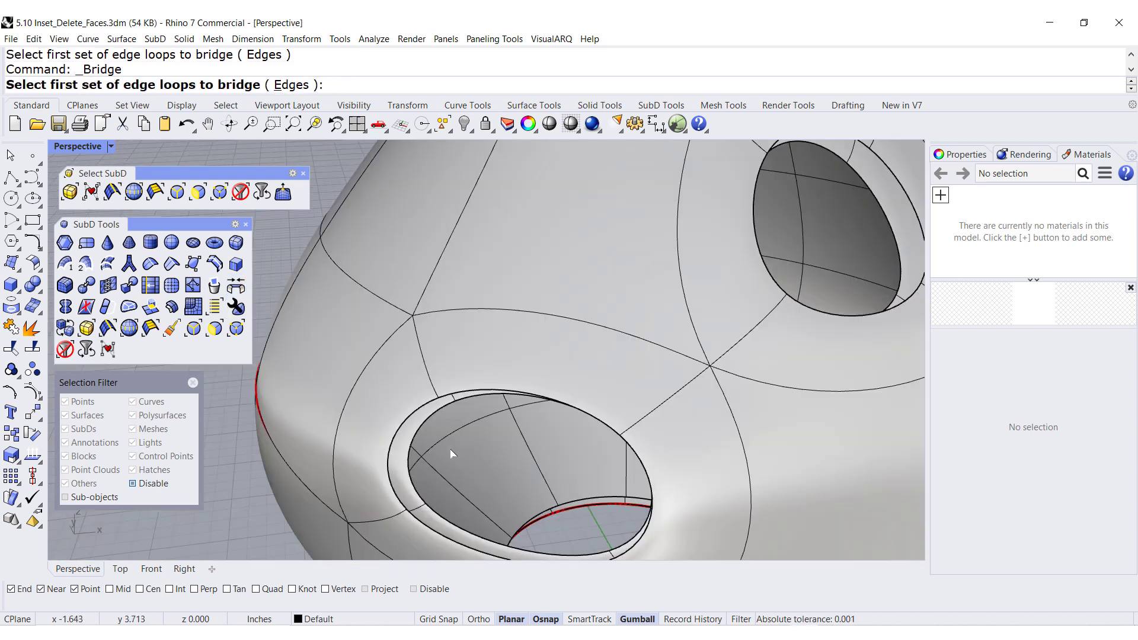
left_click(433, 418)
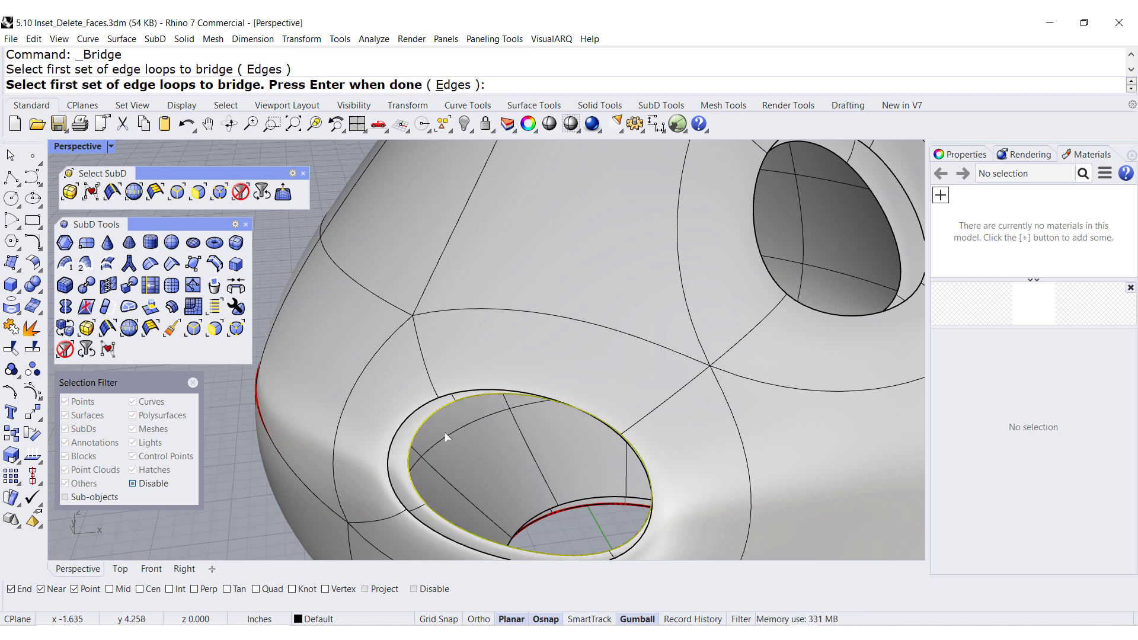
key("Return")
left_click(417, 416)
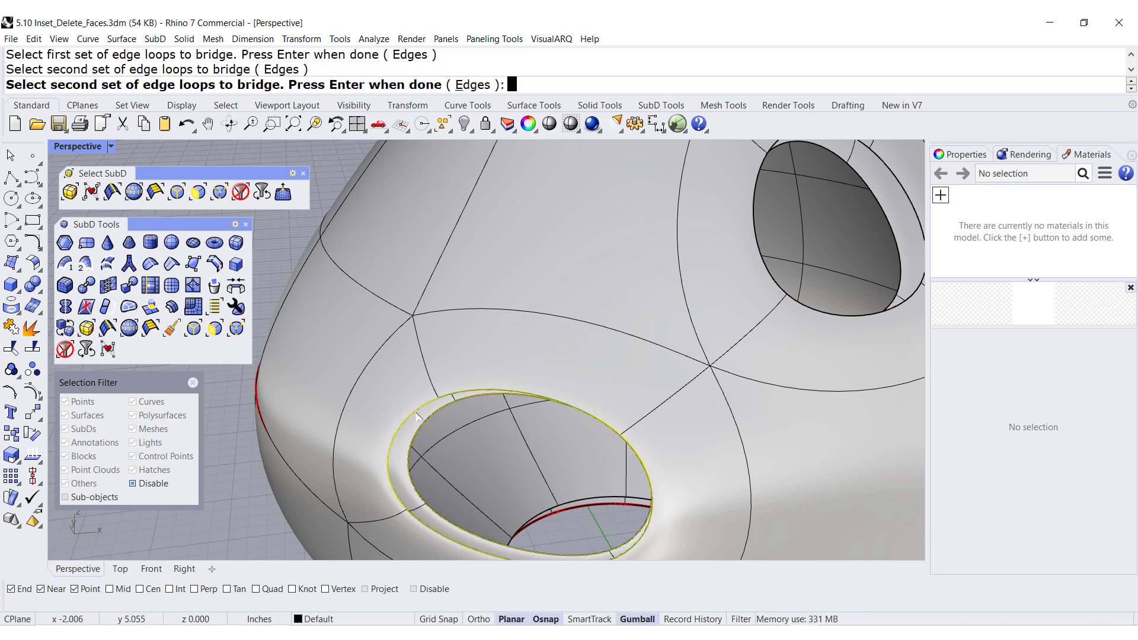
key("Return")
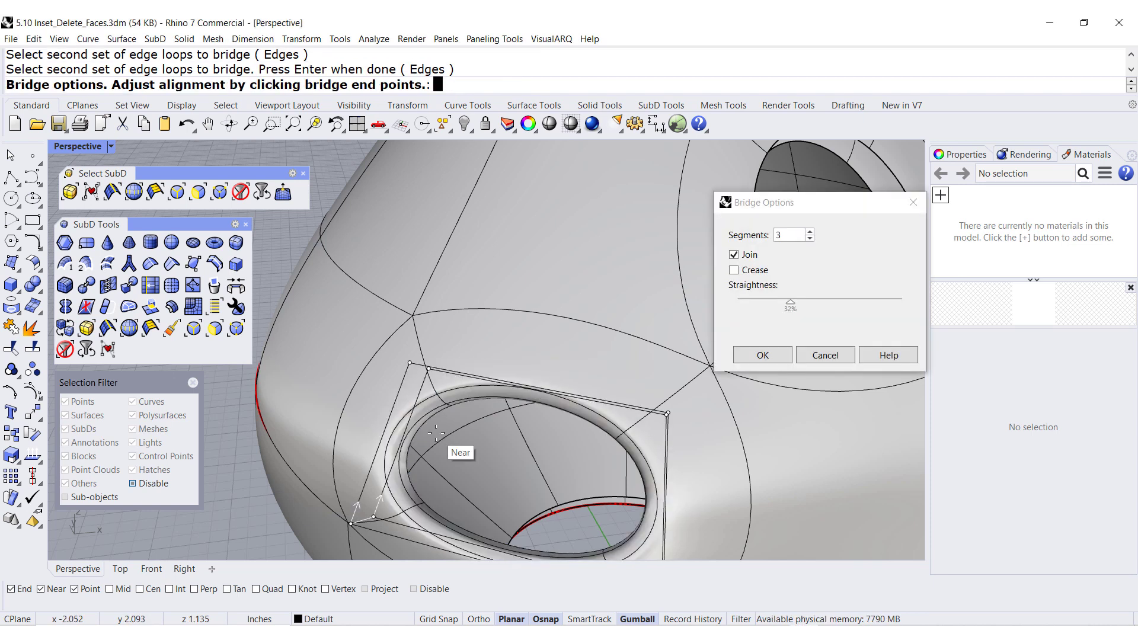
- Create the lowest opening's bridge with 3 segments, Join enabled, Crease off and straightness reduced to 4%
double_click(785, 235)
key("Up")
key("Down")
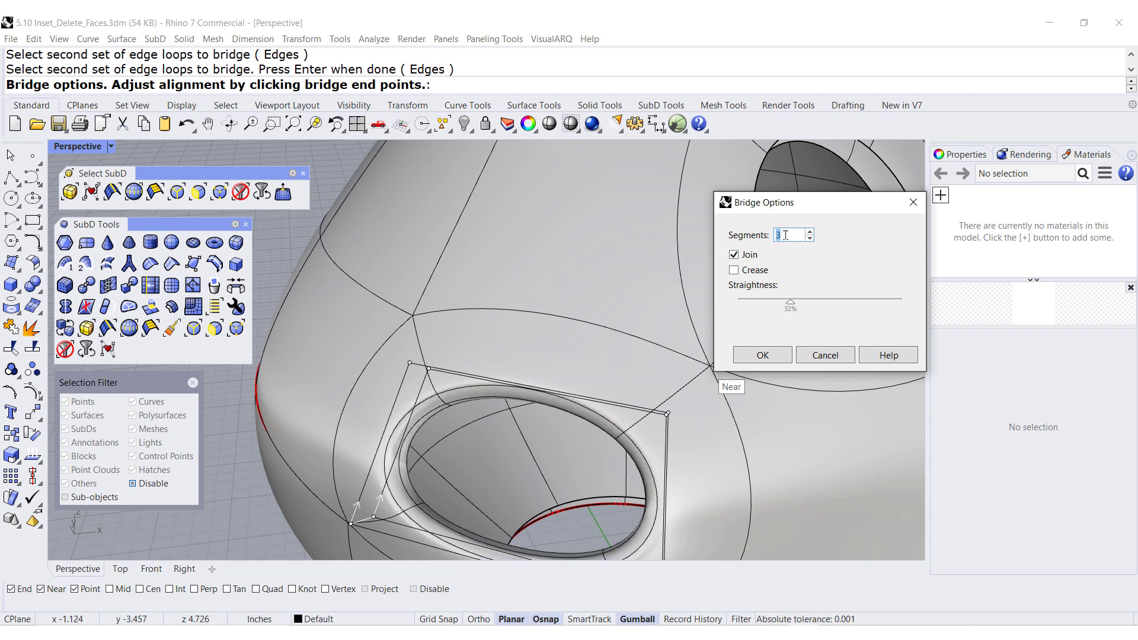
left_click_drag(789, 309, 745, 305)
left_click(760, 355)
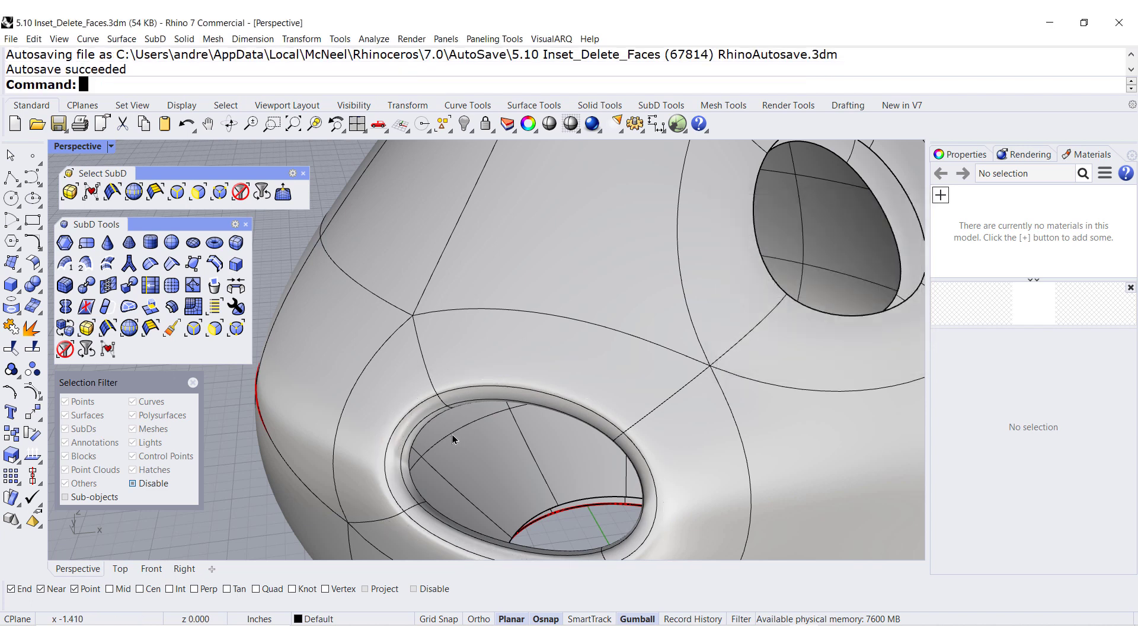
- Bridge the inner and outer edge loops of the middle opening with 3 joined segments and the same low straightness
scroll(522, 394, "down", 5)
scroll(521, 394, "up", 6)
scroll(519, 393, "down", 3)
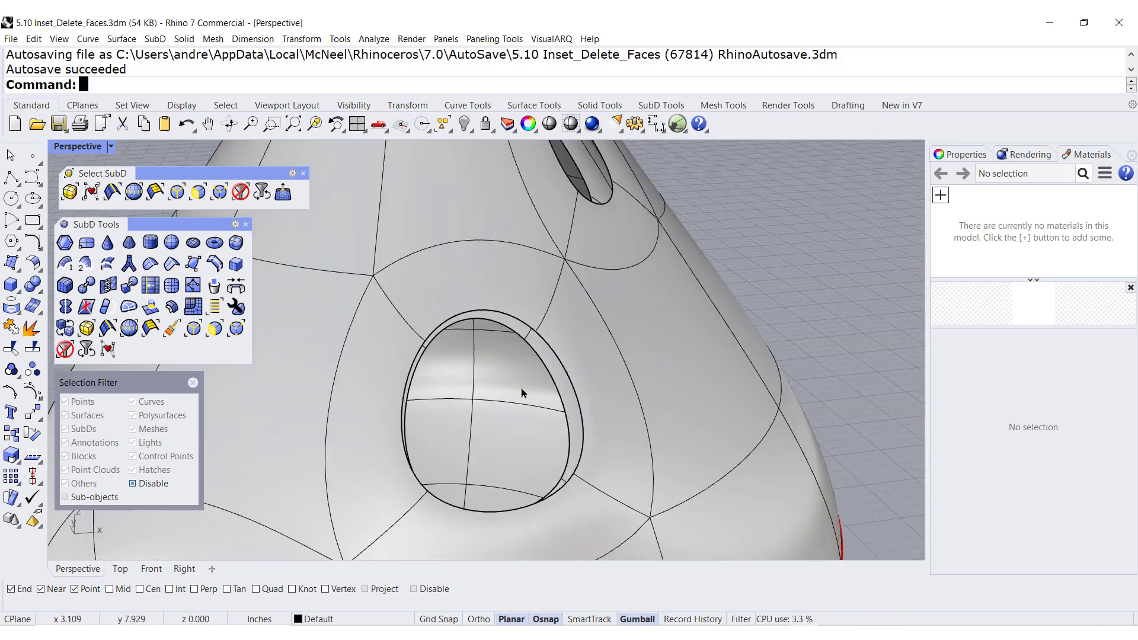
key("Return")
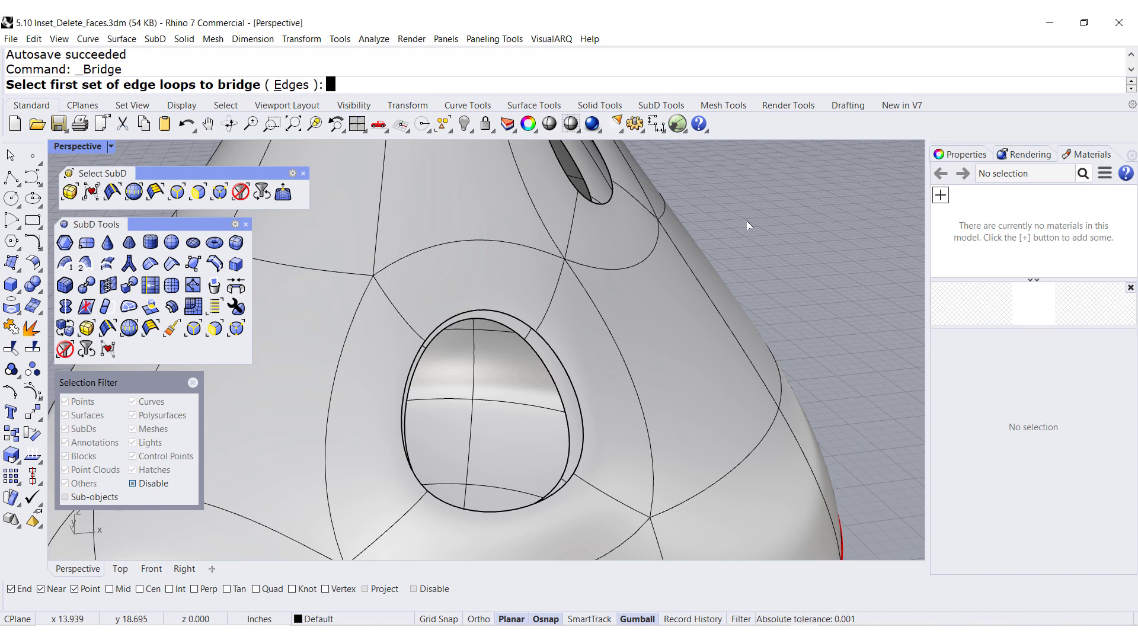
left_click(535, 356)
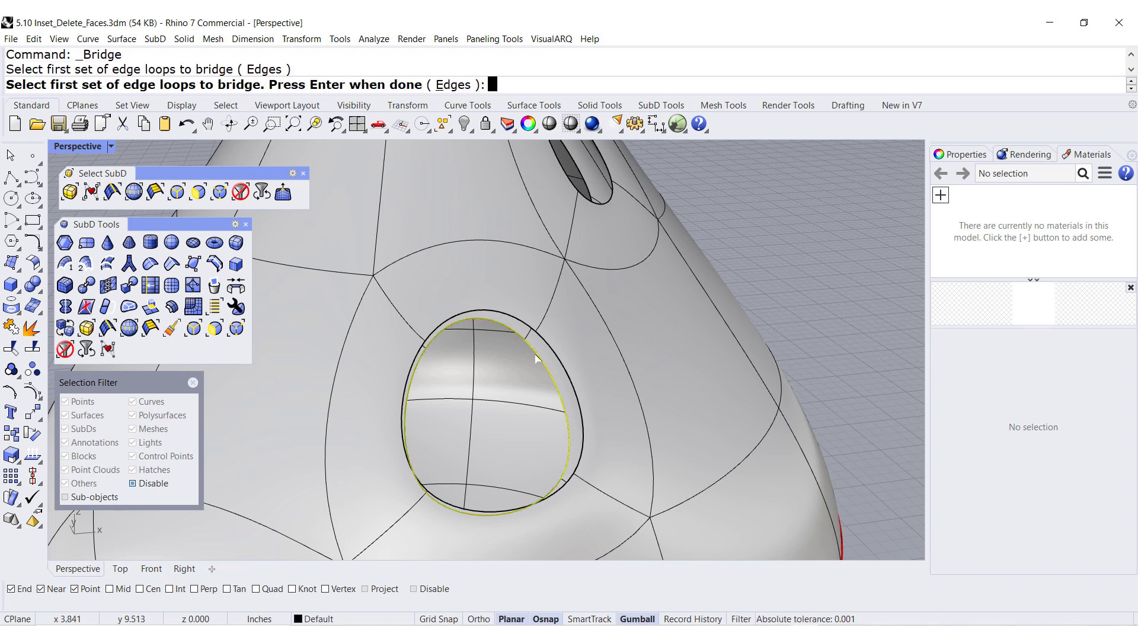
key("Return")
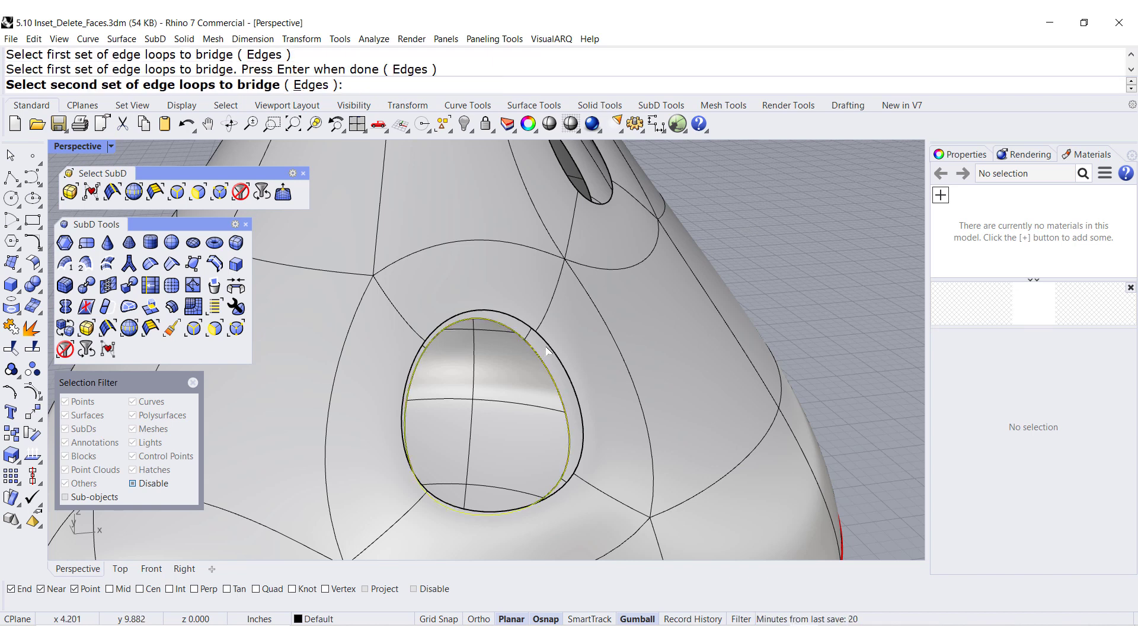
left_click(547, 351)
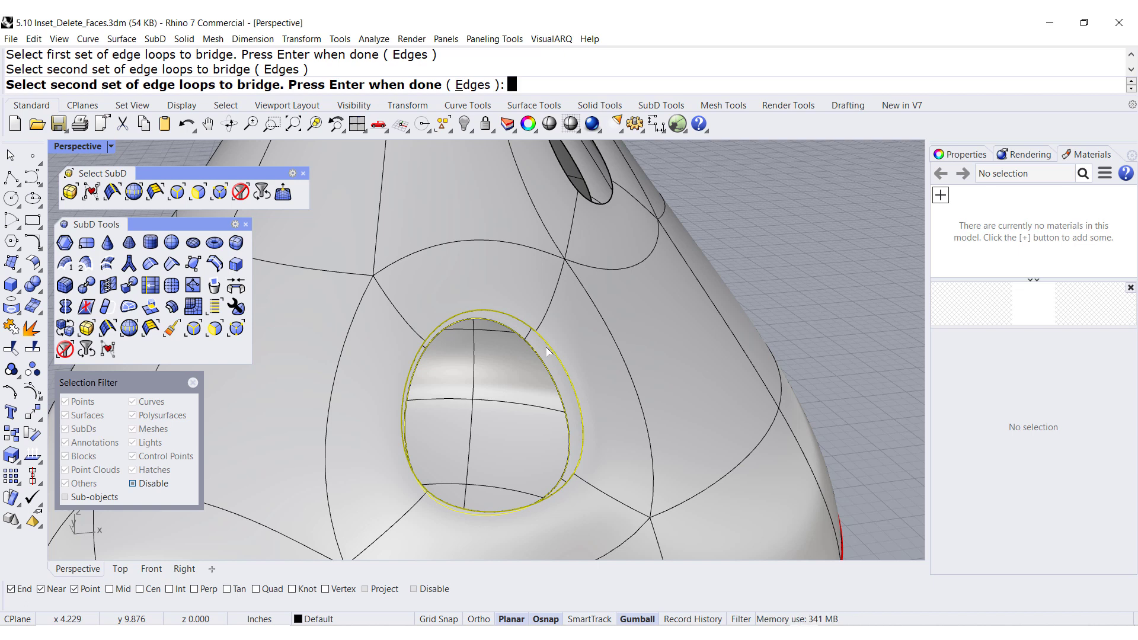
key("Return")
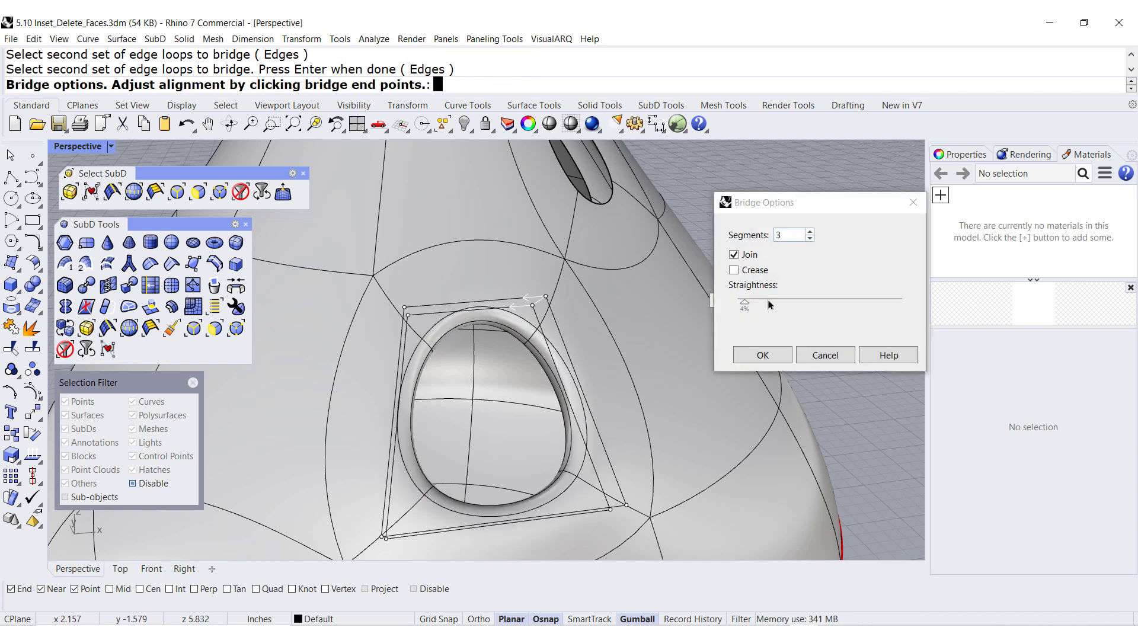
left_click(761, 355)
- Bridge the inner and outer edge loops of the upper opening below the neck with 3 joined segments and 4% straightness
scroll(636, 414, "down", 5)
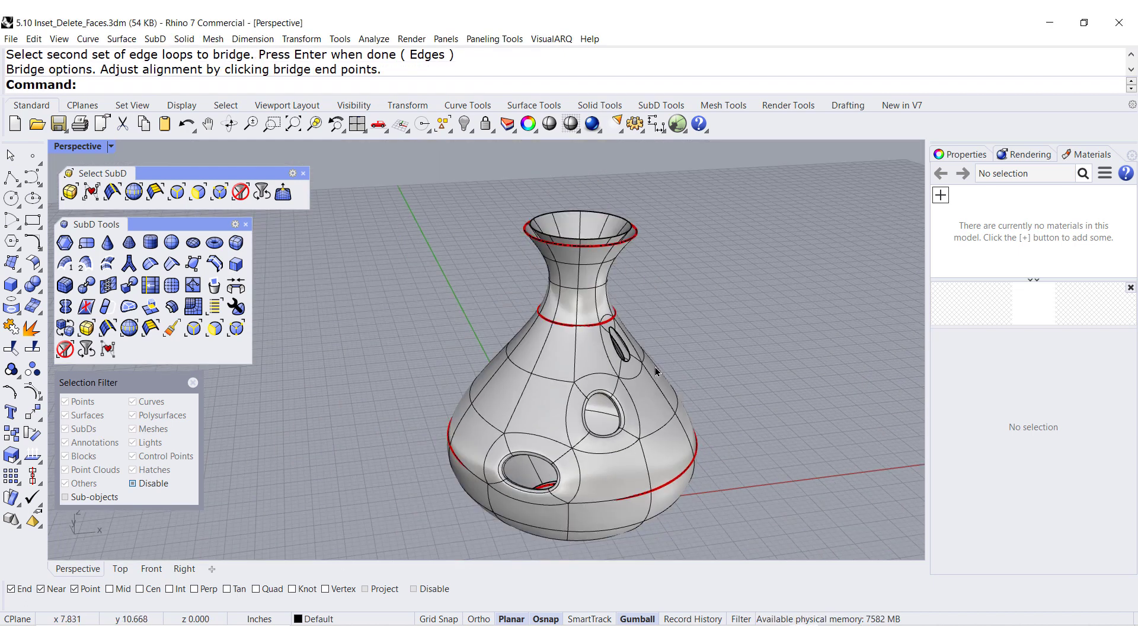
right_click_drag(657, 367, 623, 375)
scroll(470, 402, "up", 6)
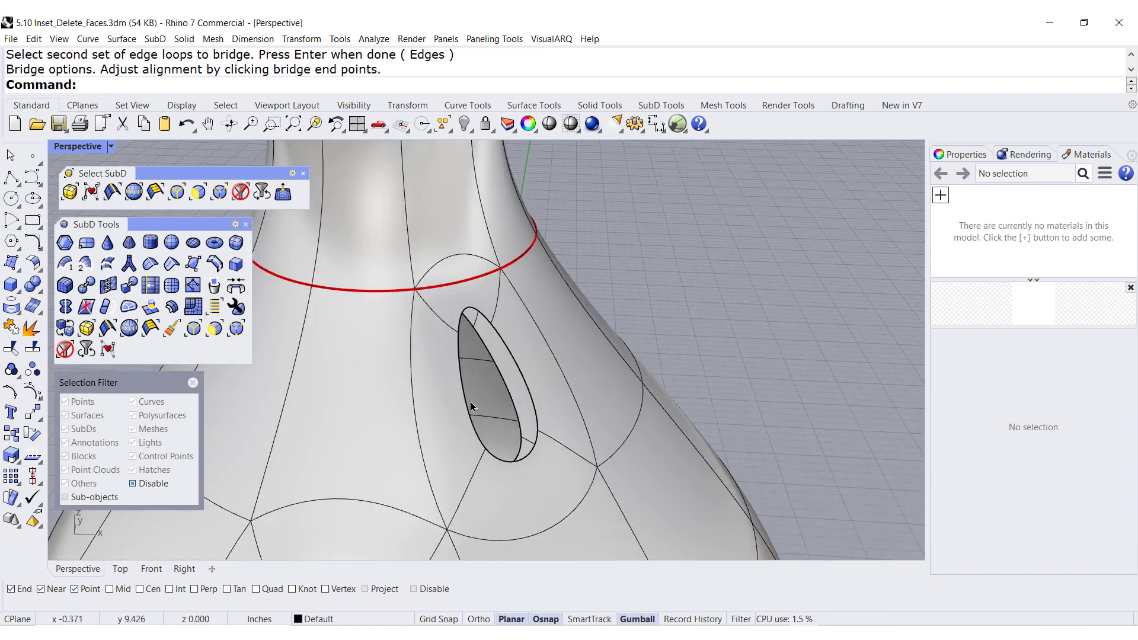
key("Return")
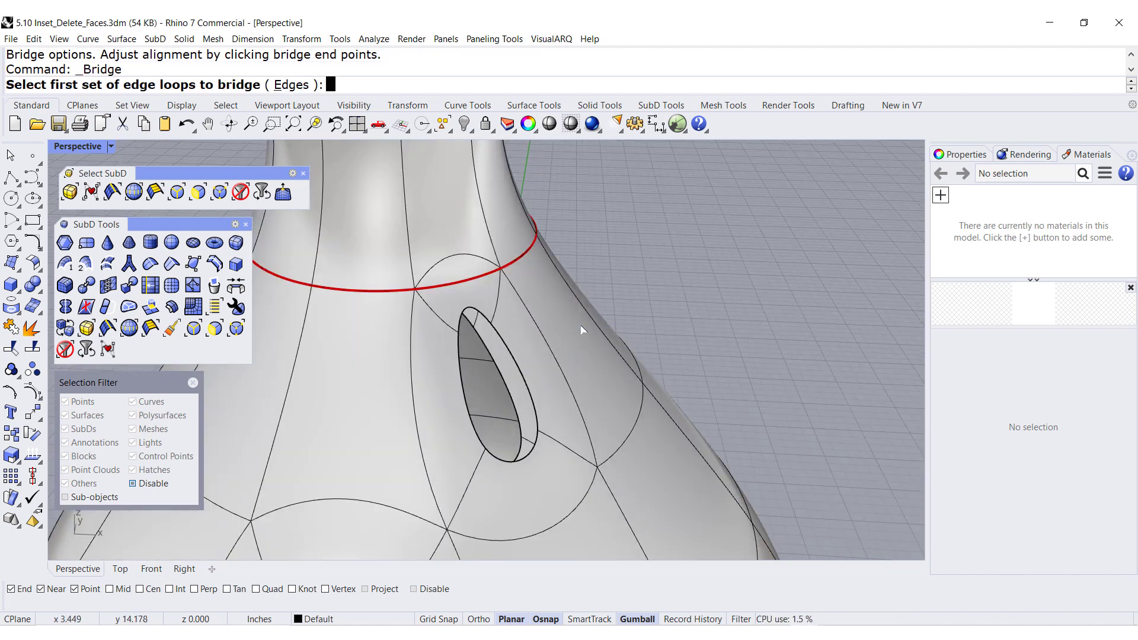
left_click(492, 361)
key("Return")
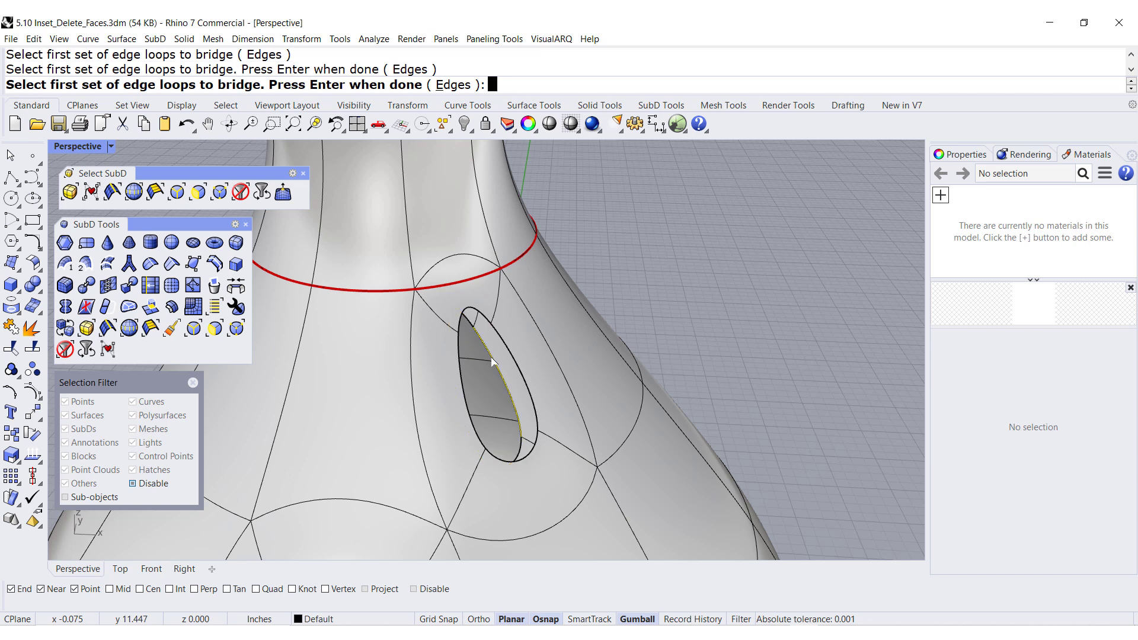
left_click(508, 354)
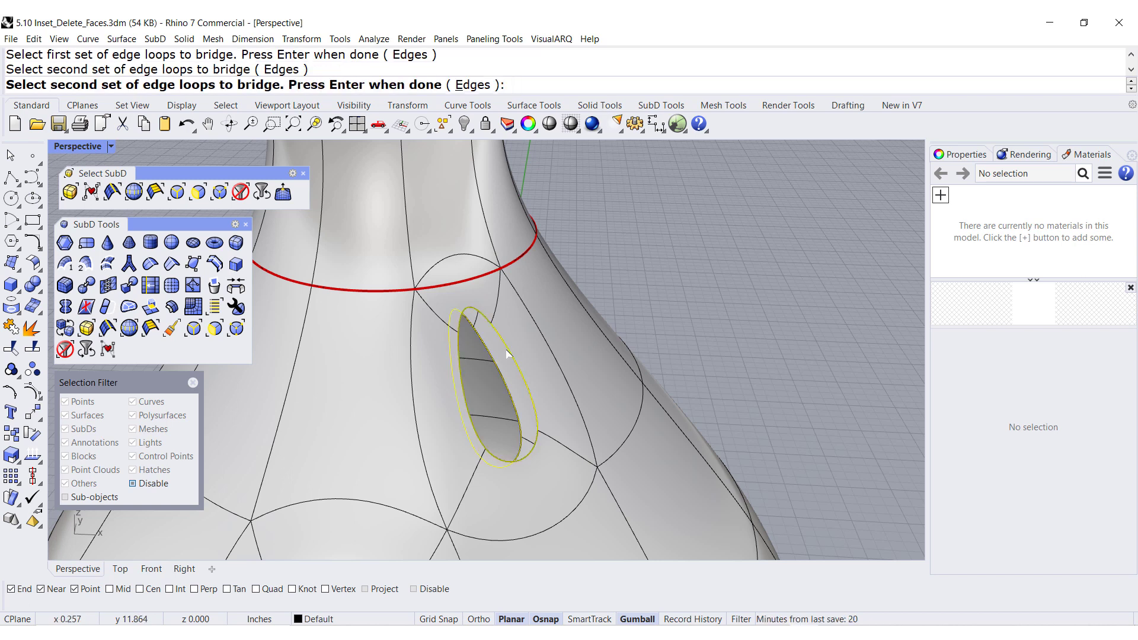
key("Return")
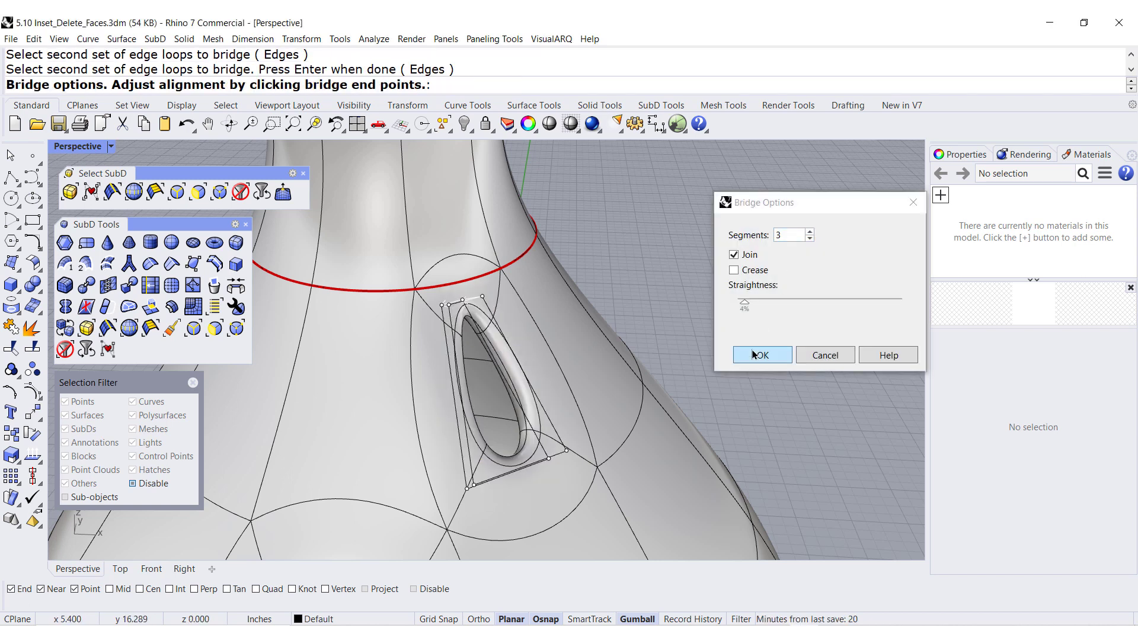
left_click(753, 354)
- Set the Perspective viewport's display mode to Rendered with the vase's three openings in view
scroll(635, 290, "down", 5)
right_click_drag(635, 290, 642, 276)
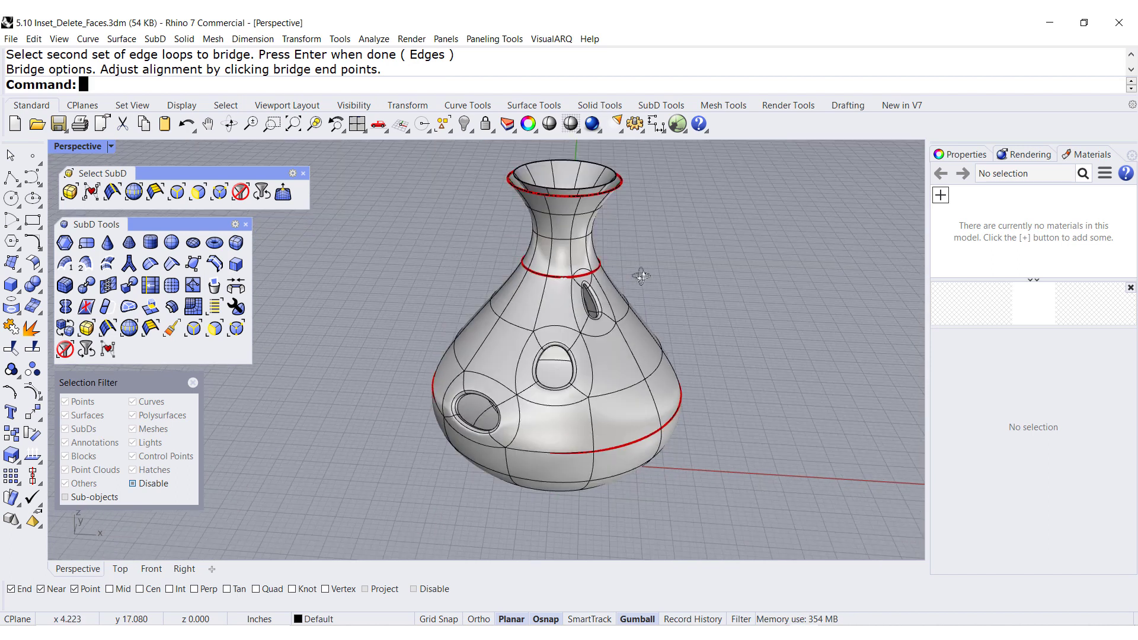
scroll(641, 276, "up", 3)
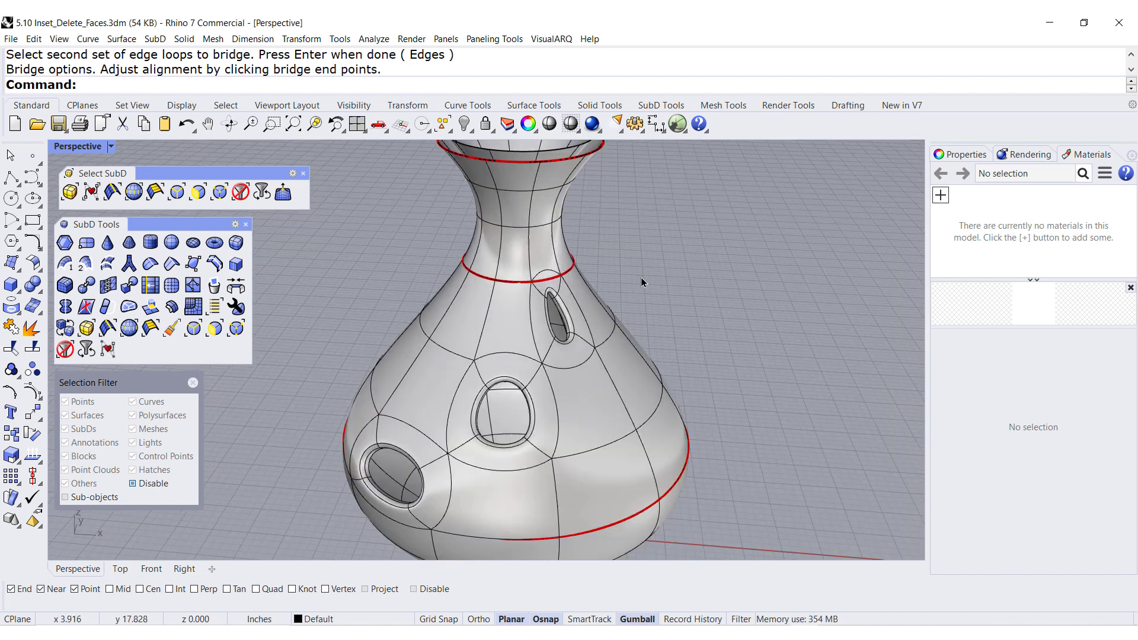
left_click(114, 147)
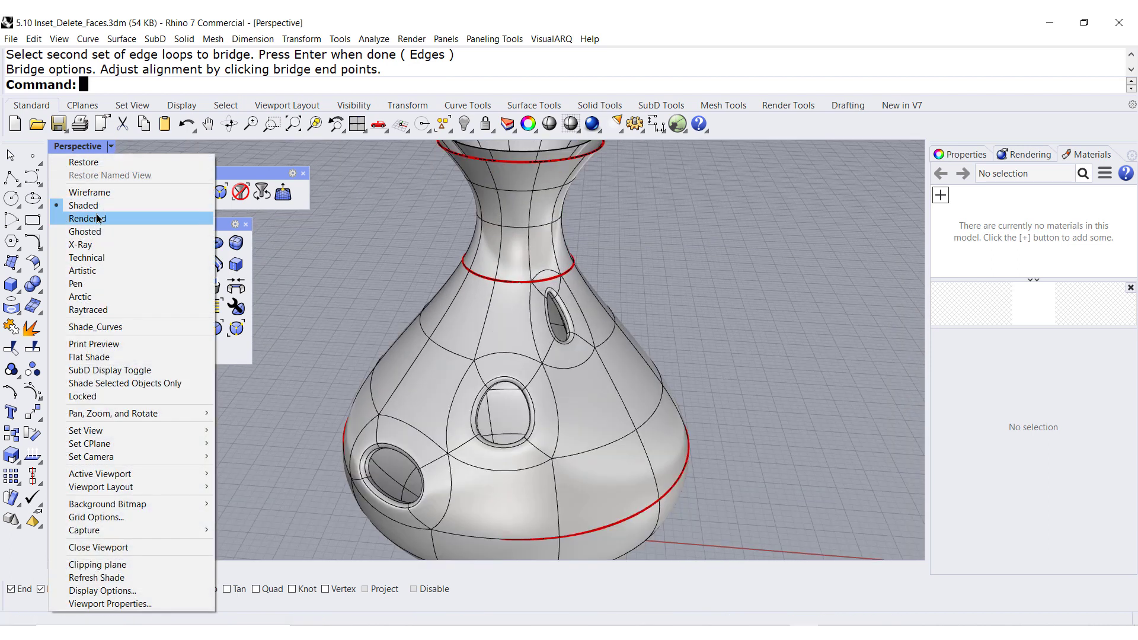
left_click(98, 219)
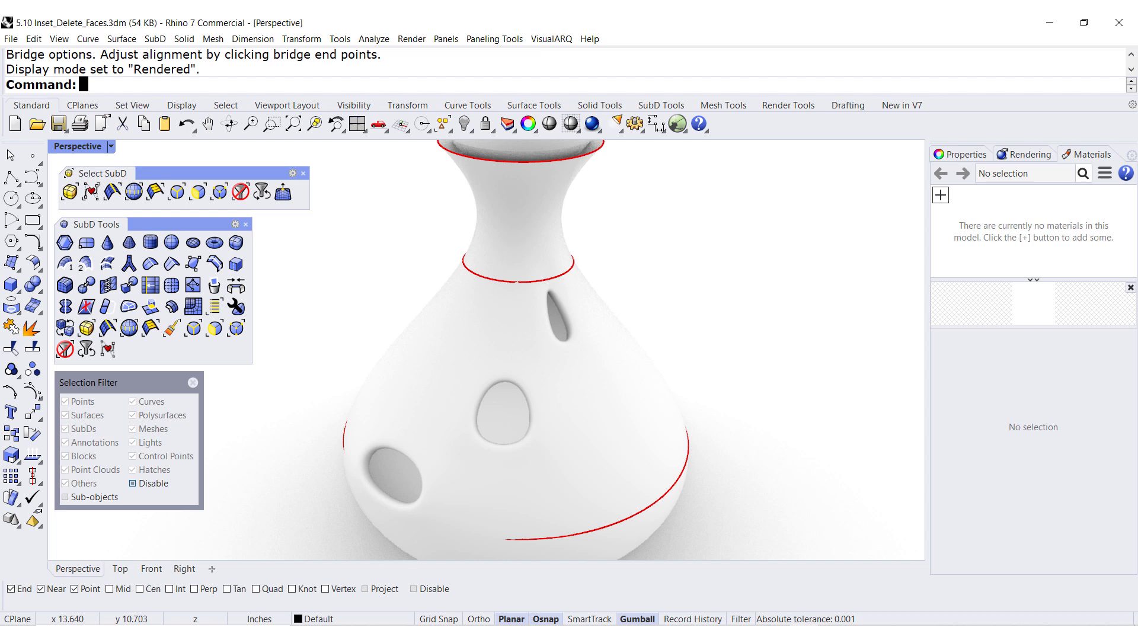
- Return the Perspective viewport's display mode to Shaded with the vase's open rim in view
left_click(110, 147)
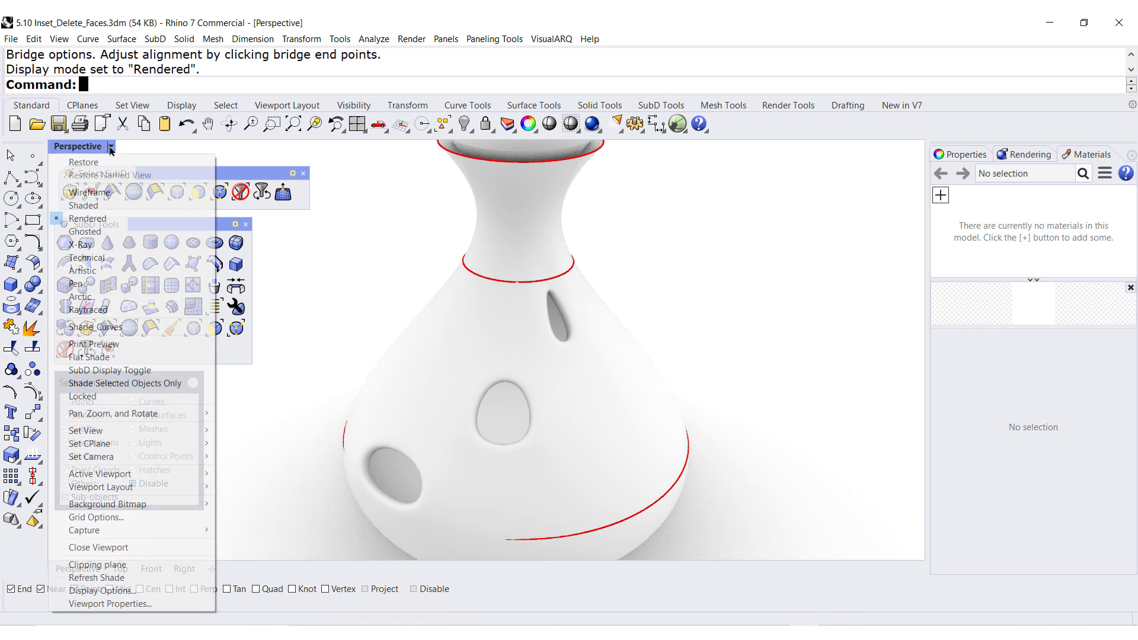
left_click(83, 205)
scroll(464, 276, "down", 3)
scroll(483, 268, "up", 6)
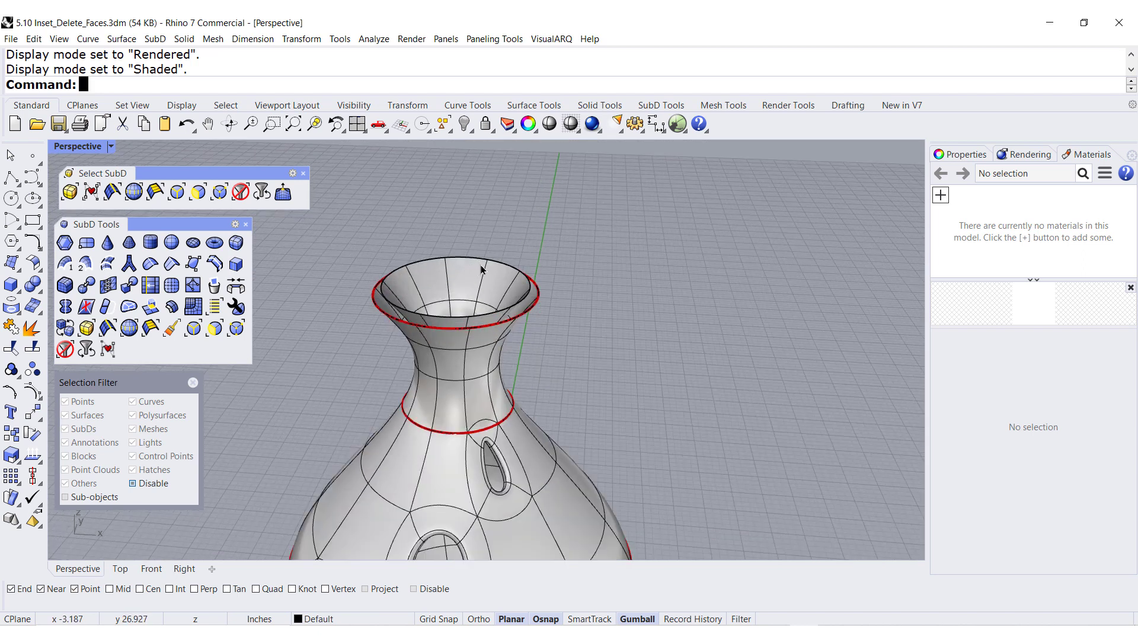
- Bridge the outer and inner edge loops of the vase's rim with 3 joined segments, Crease off and straightness raised to nearly half
left_click(236, 286)
left_click(555, 346)
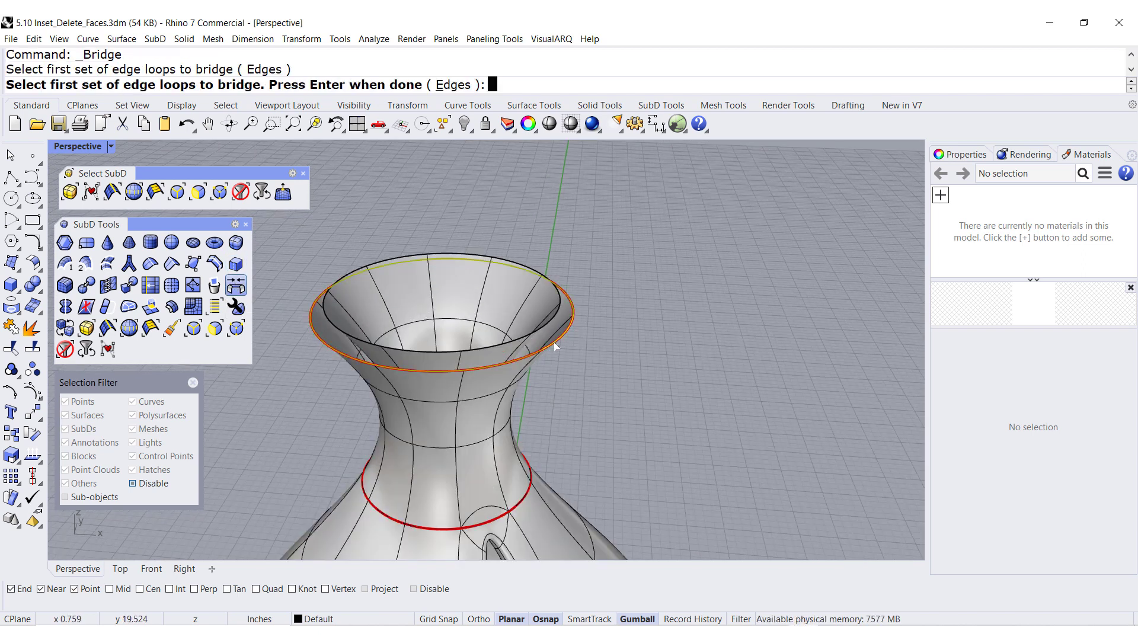
key("Return")
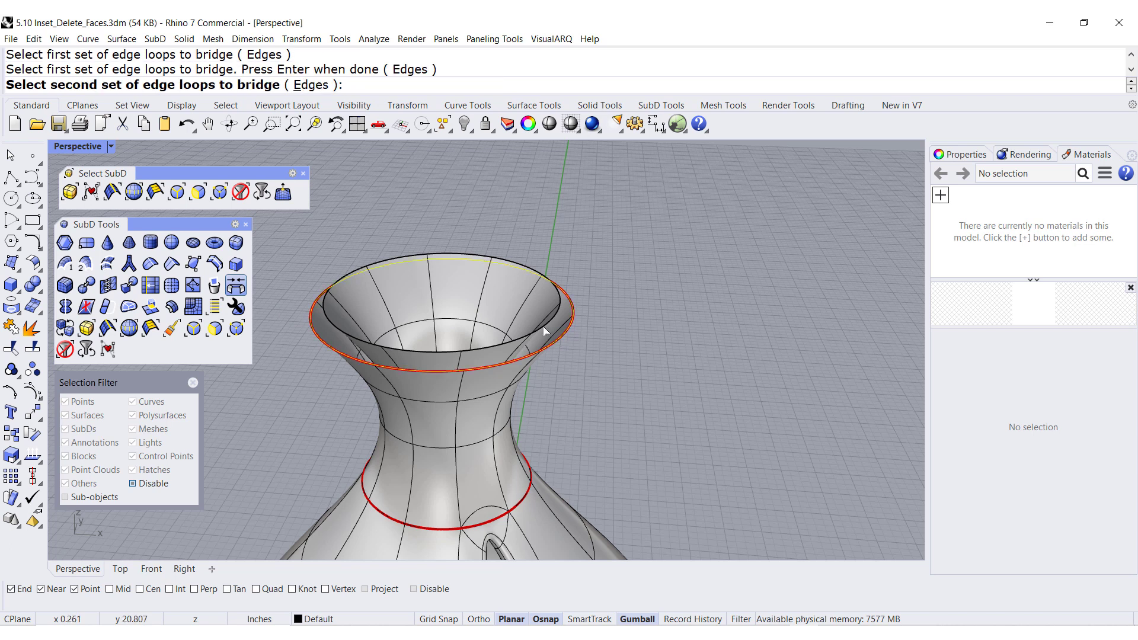
left_click(544, 329)
key("Return")
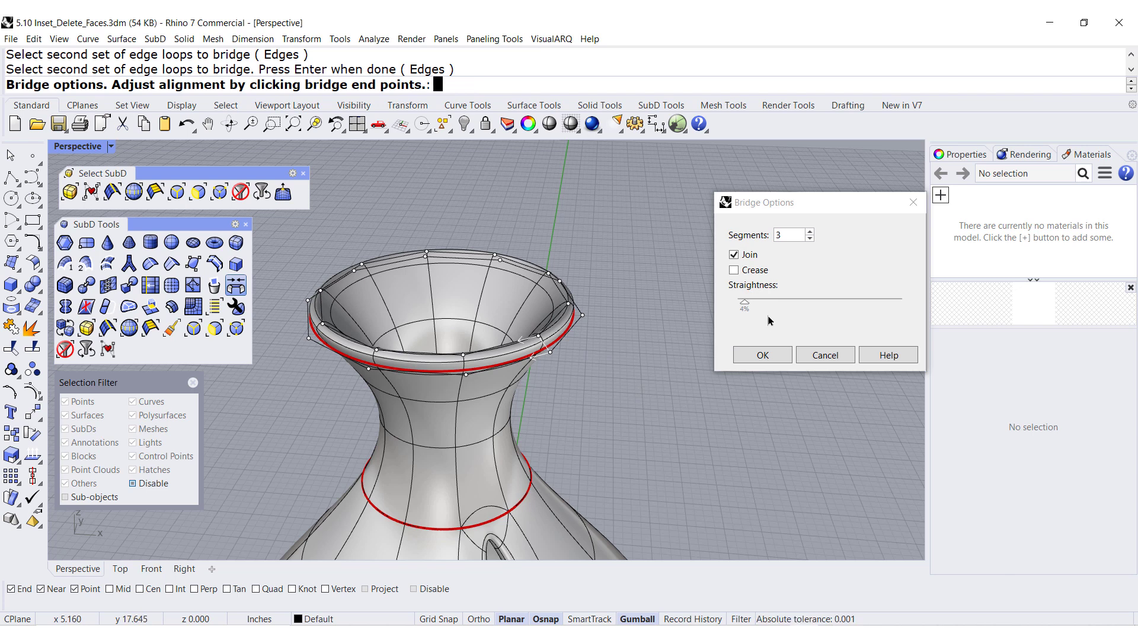
left_click_drag(745, 302, 796, 302)
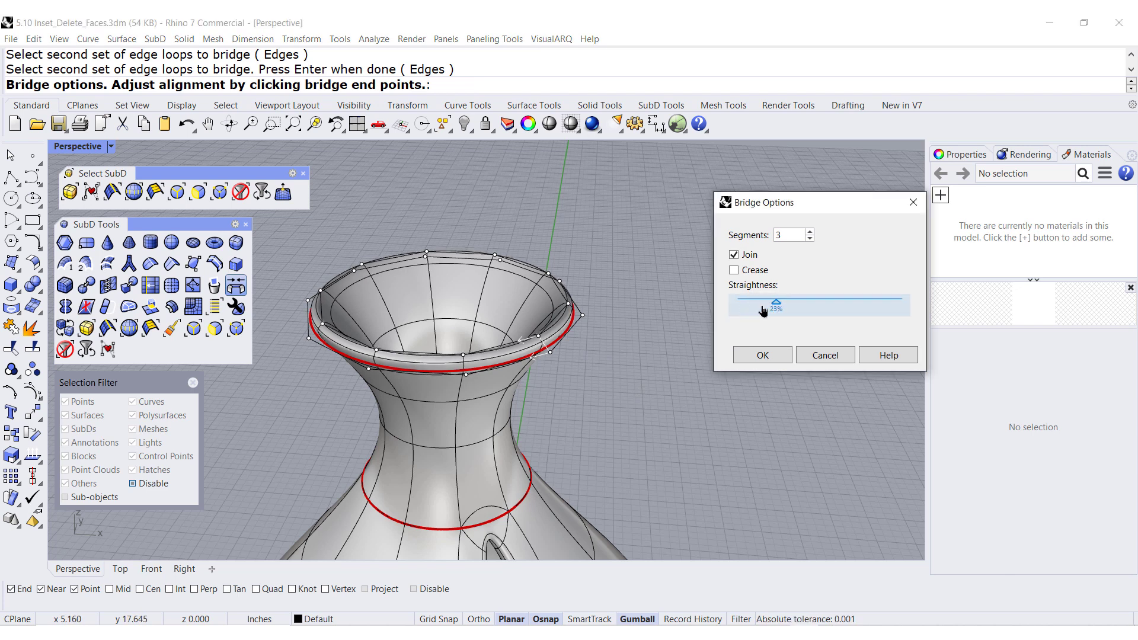
left_click(813, 303)
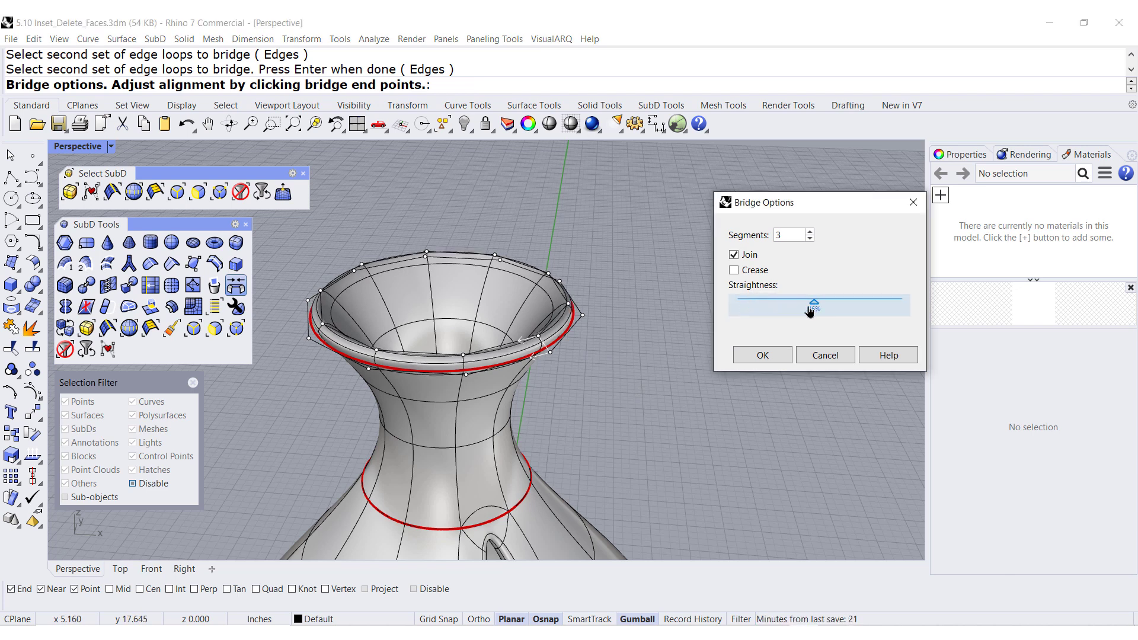
left_click(763, 355)
right_click_drag(705, 361, 365, 298)
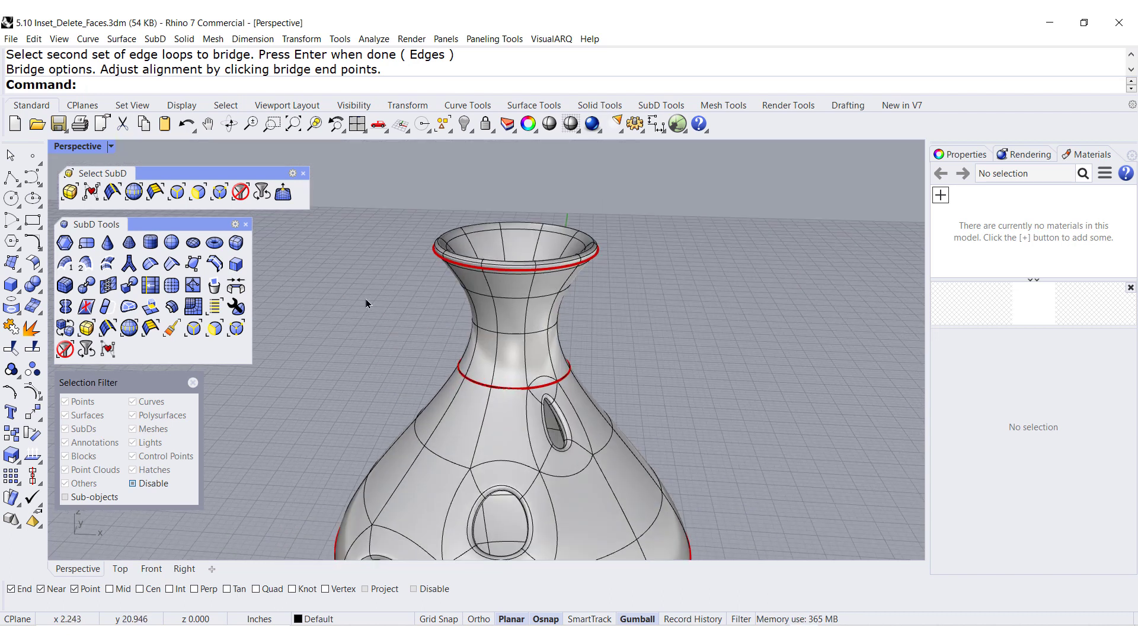
- Restrict selection to SubD faces and select all inner and outer faces of the vase's flared mouth
left_click(214, 329)
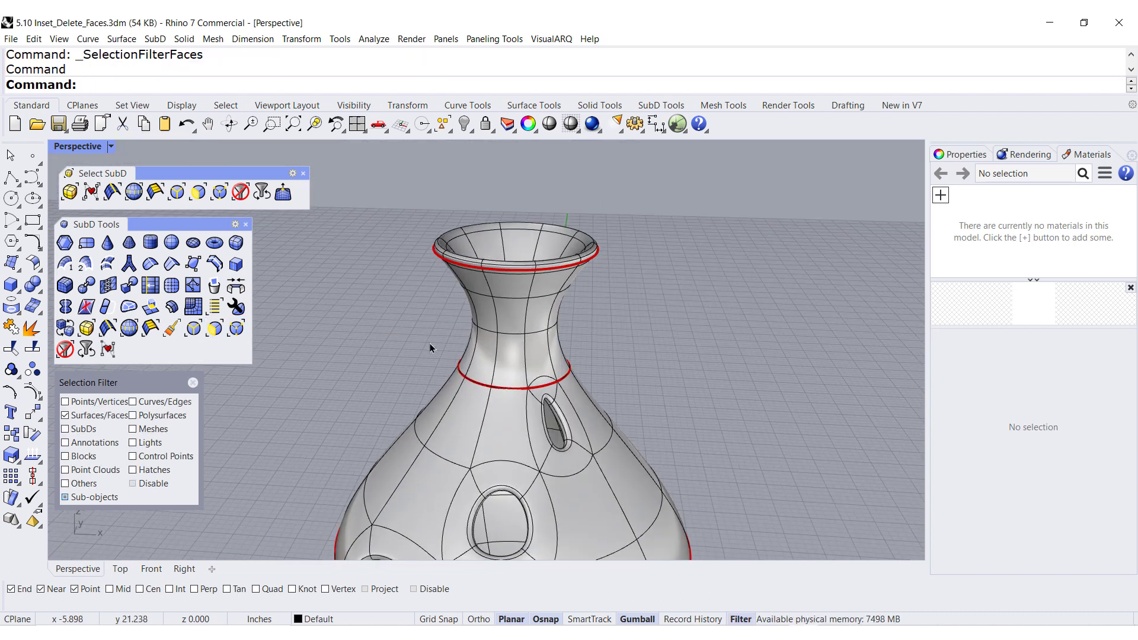
scroll(428, 340, "down", 5)
right_click_drag(429, 341, 466, 233)
left_click_drag(428, 222, 549, 266)
scroll(533, 252, "up", 2)
left_click_drag(389, 202, 551, 291)
right_click_drag(569, 316, 540, 426)
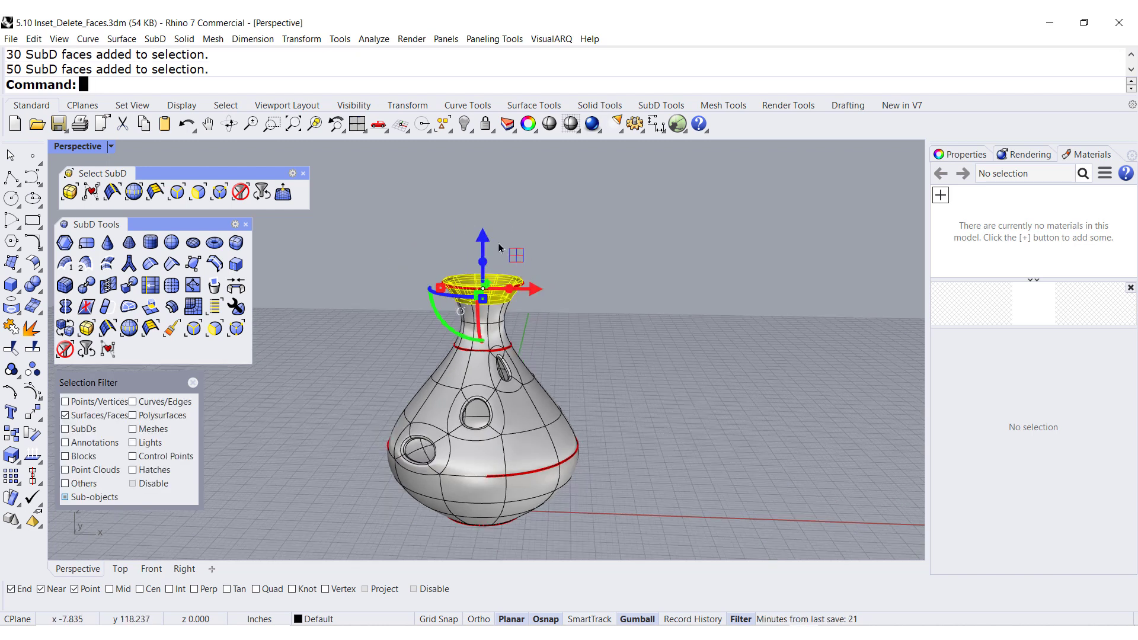
- Raise the selected mouth faces vertically to lengthen the neck, rotate them to slant the opening, and clear the selection
left_click_drag(483, 238, 486, 187)
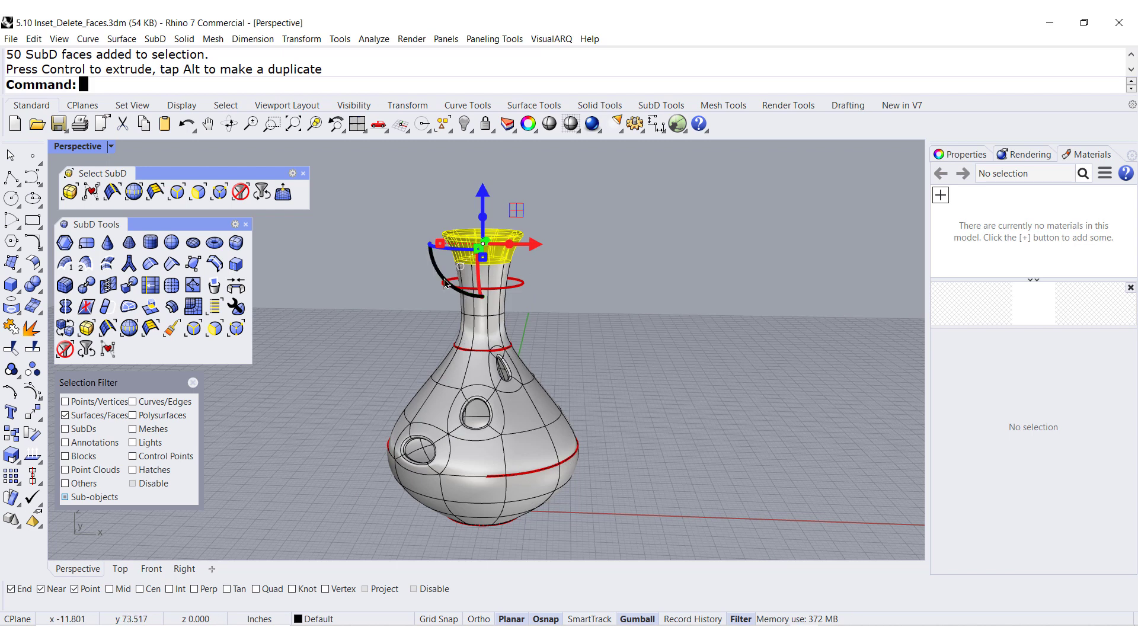
left_click_drag(438, 276, 406, 255)
left_click(581, 359)
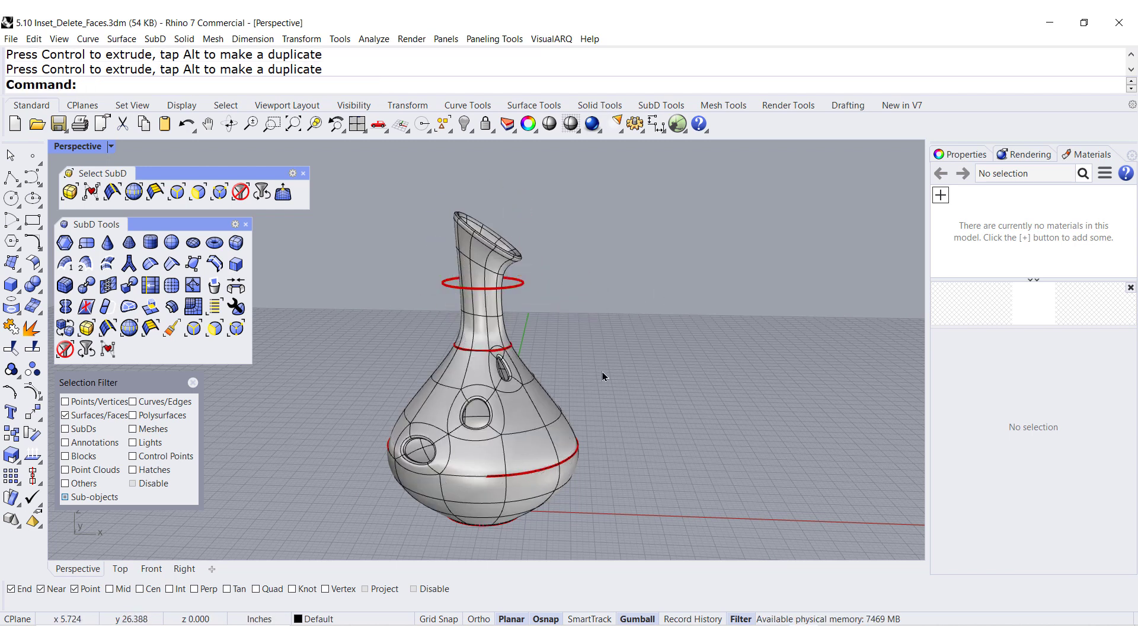
- Display the reshaped vase with its slanted mouth in Rendered mode in the Perspective viewport
left_click(110, 146)
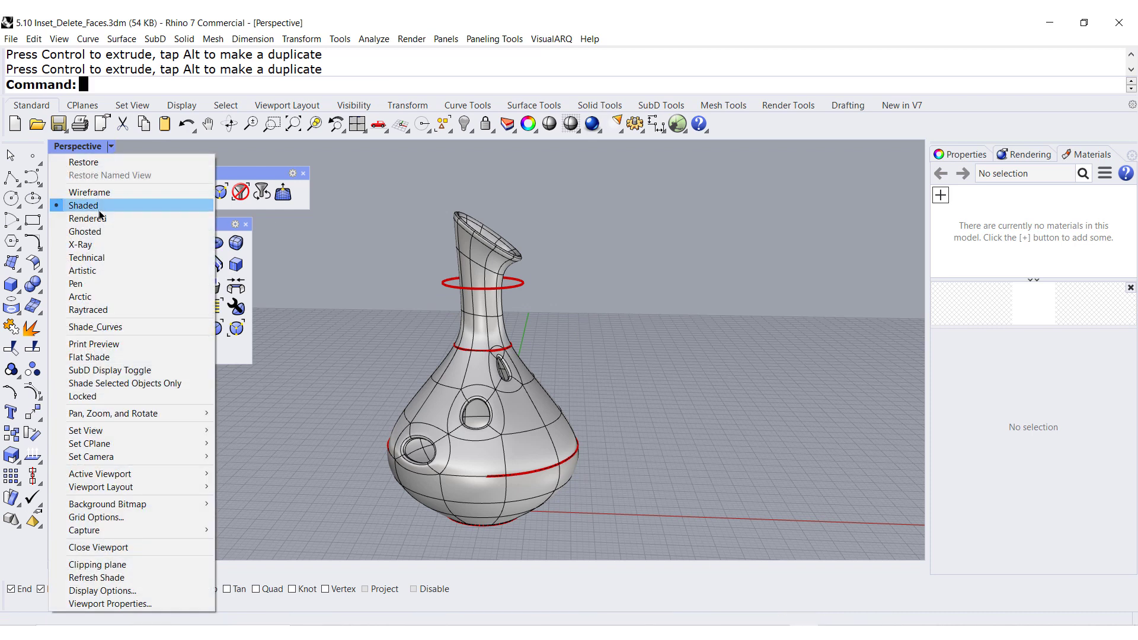
left_click(89, 218)
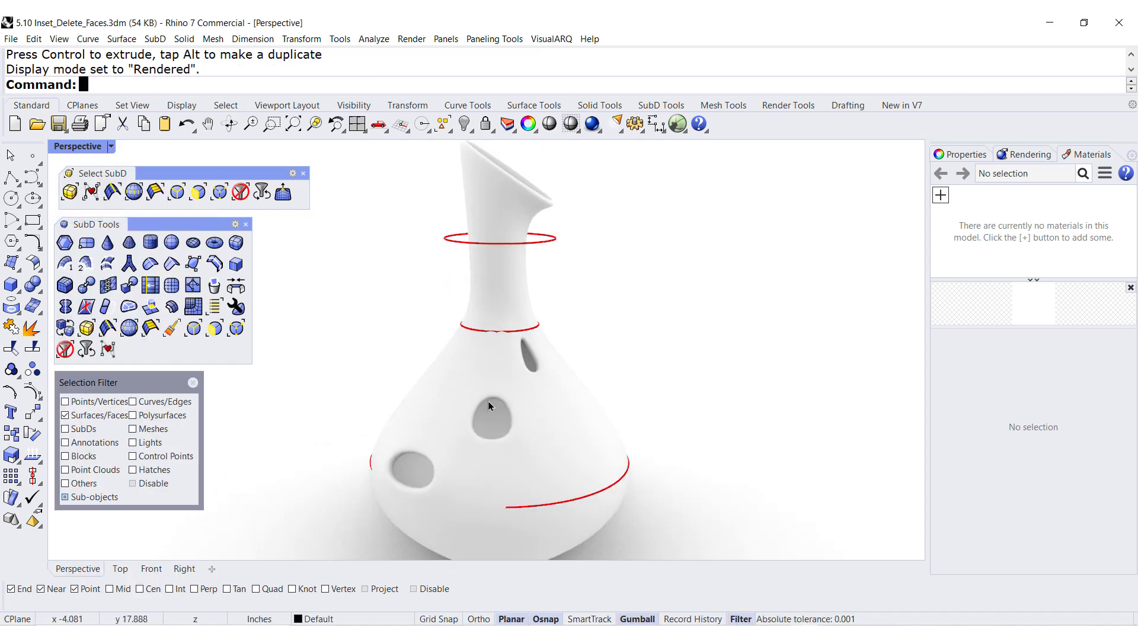